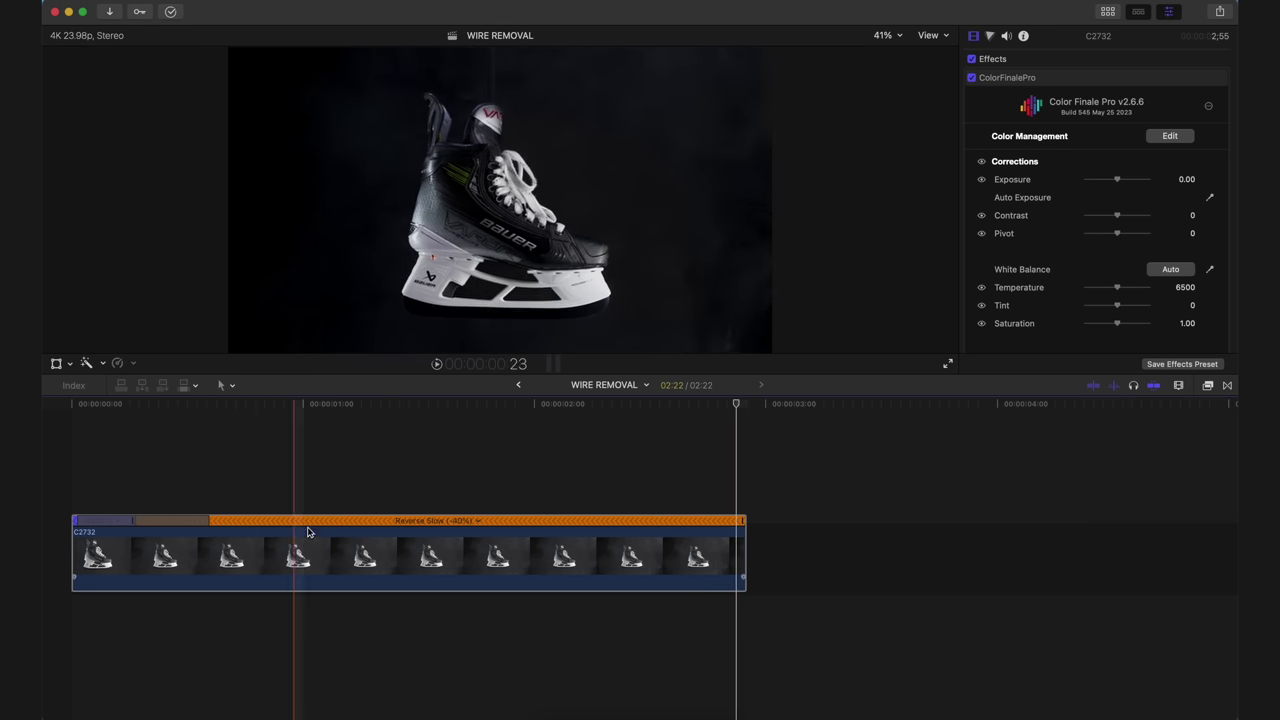
Toggle the ColorFinalePro grade off and on twice to compare the skate with and without it
left_click(995, 78)
left_click(972, 78)
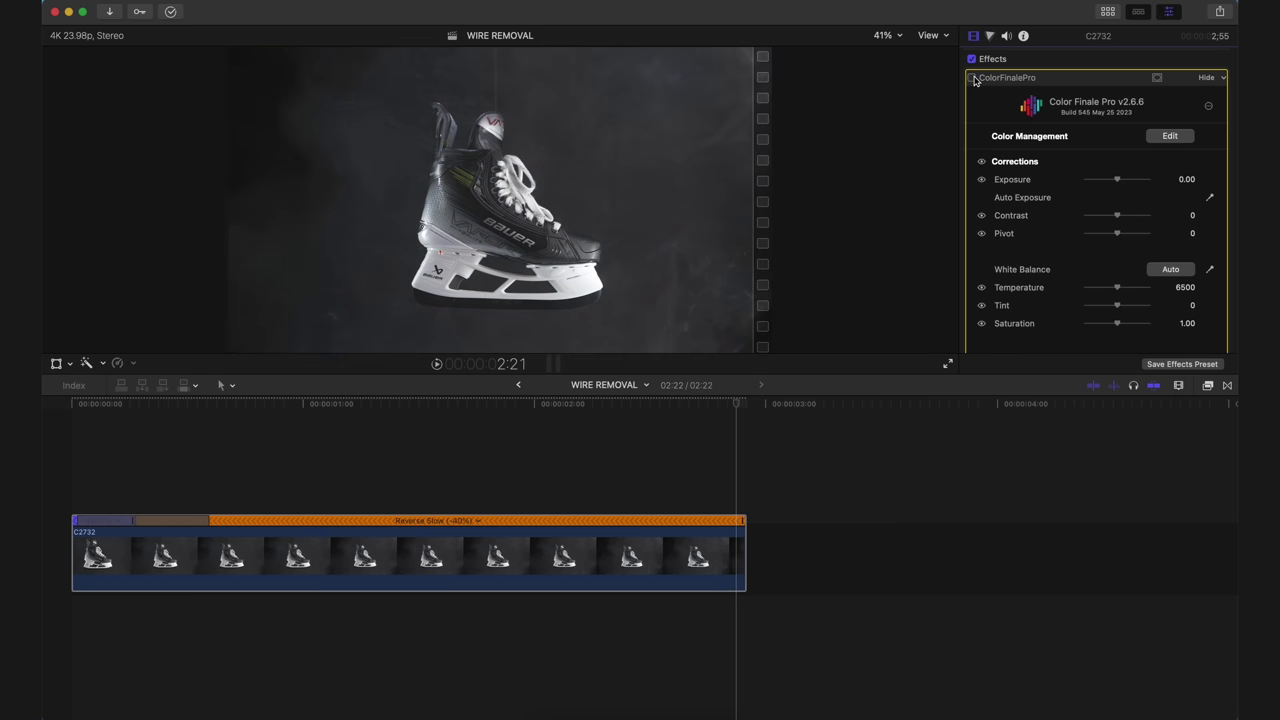
left_click(972, 78)
left_click(972, 78)
left_click(972, 78)
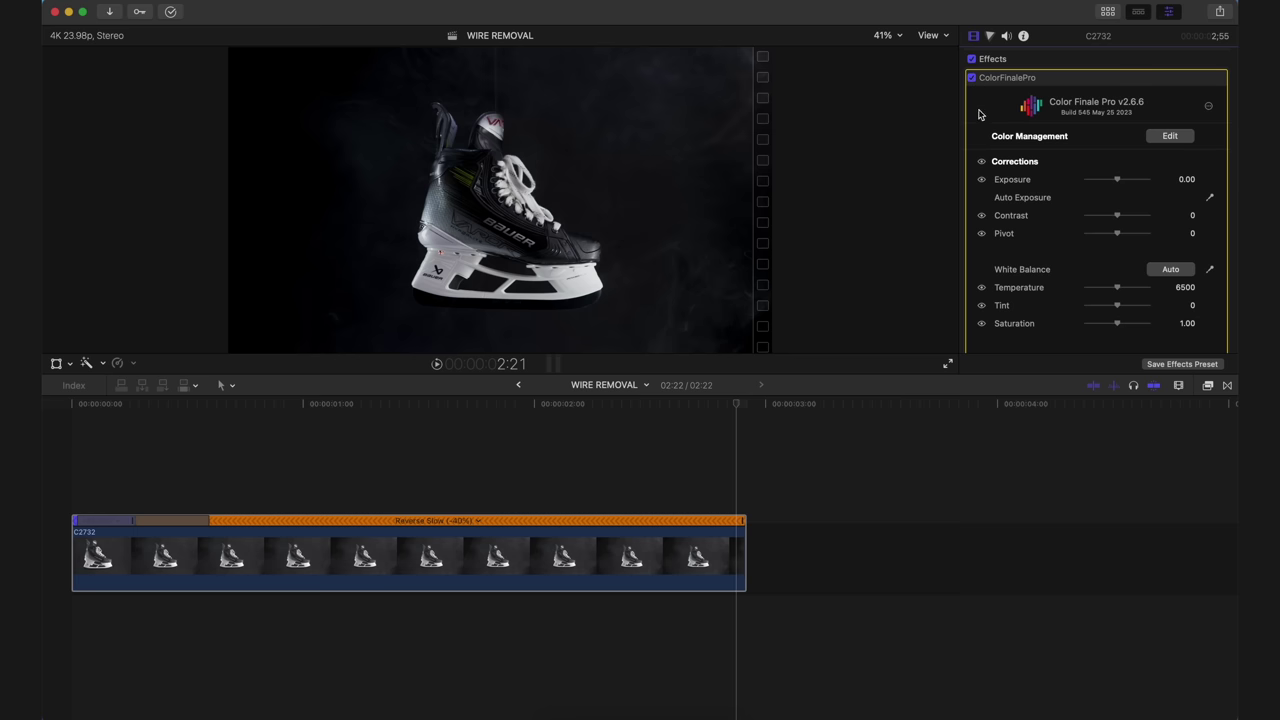
Step back to the earliest Position keyframe, then replay the clip's move from the start
scroll(980, 120, "down", 15)
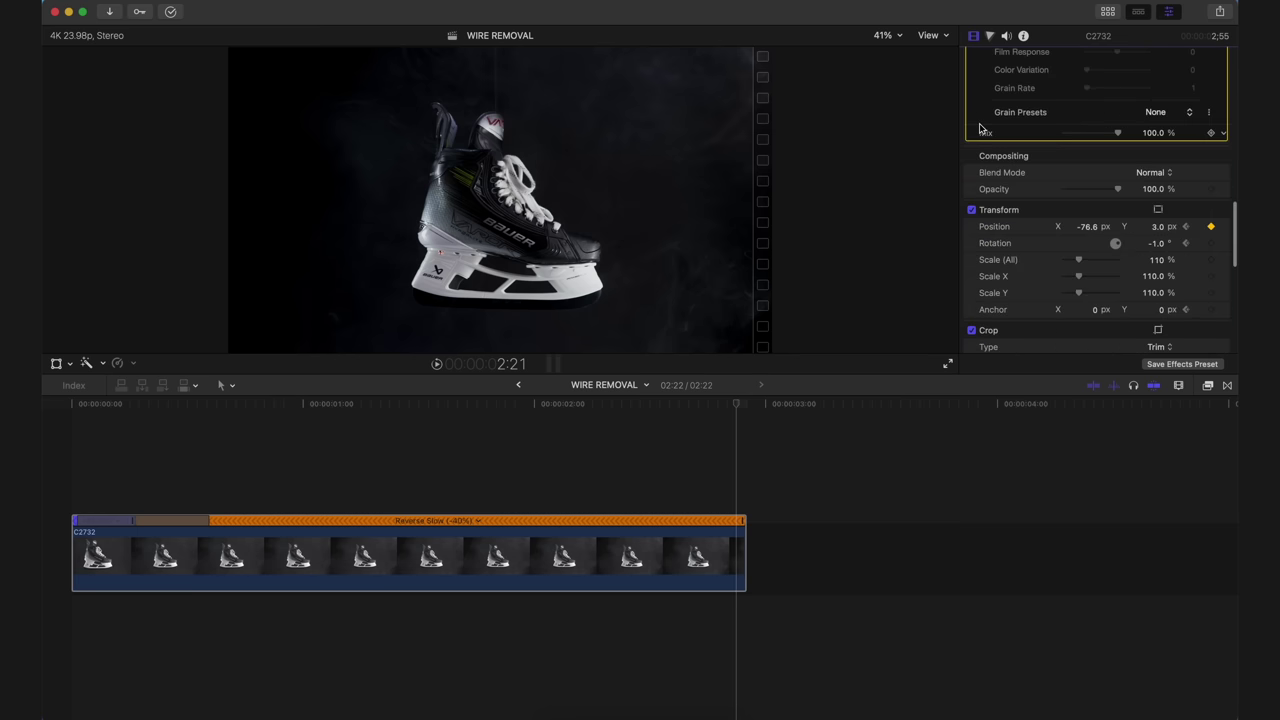
scroll(985, 140, "down", 4)
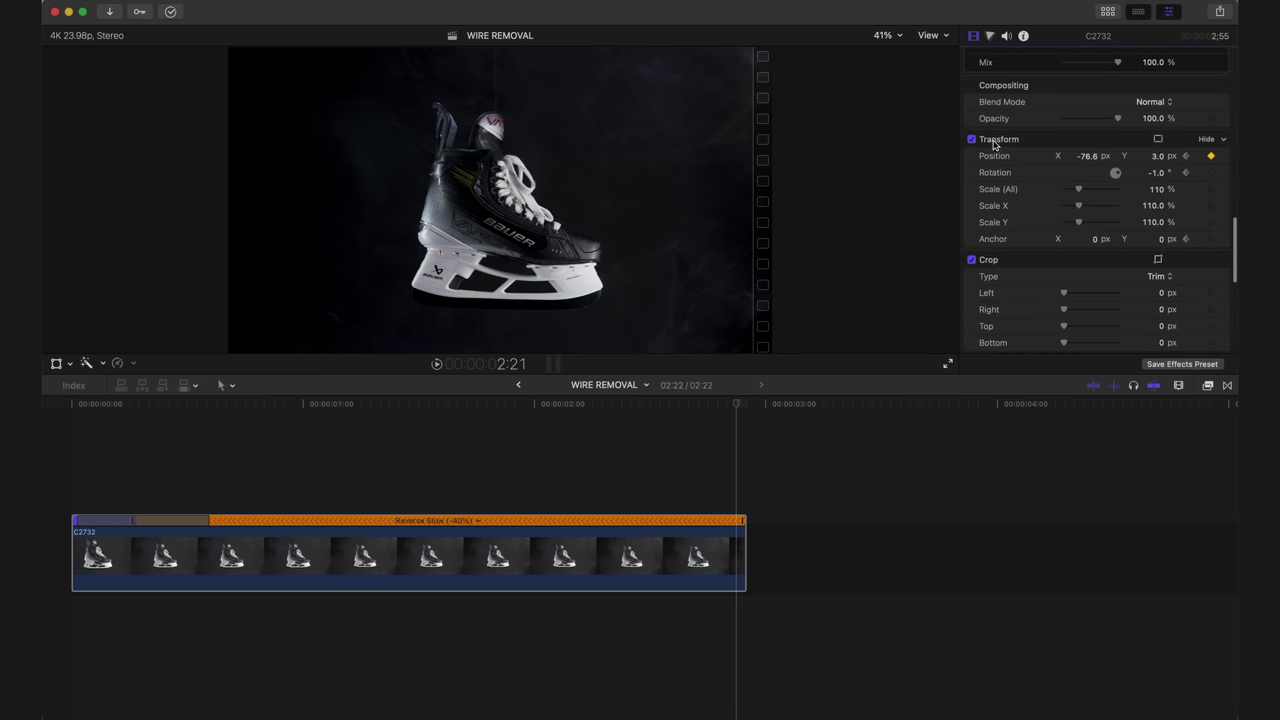
left_click(1187, 158)
left_click(1187, 158)
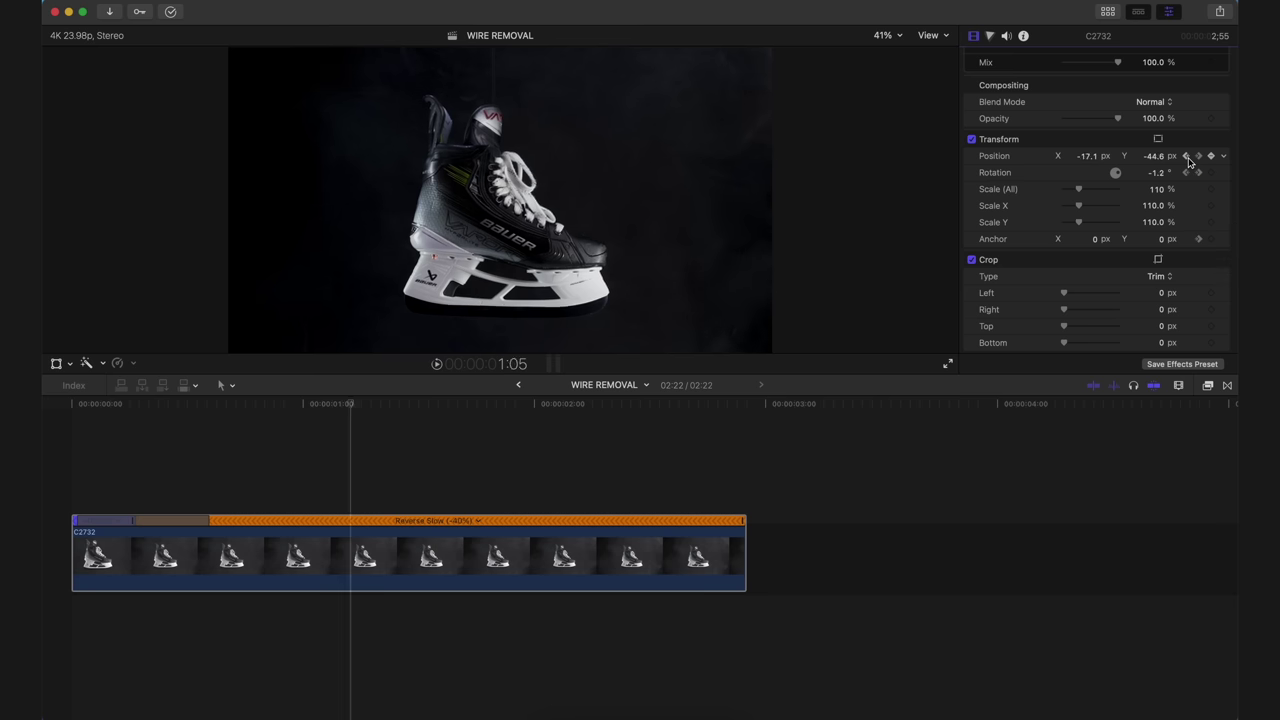
left_click(1187, 158)
scroll(1163, 160, "down", 12)
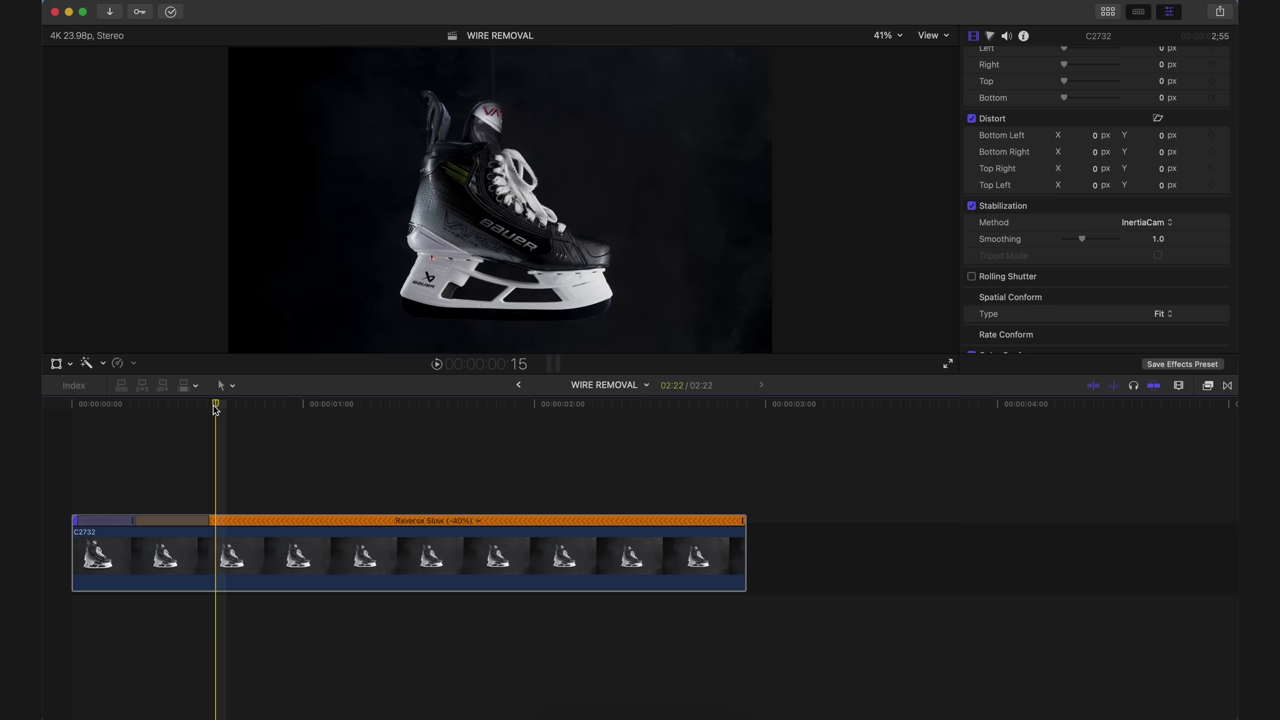
key("Home")
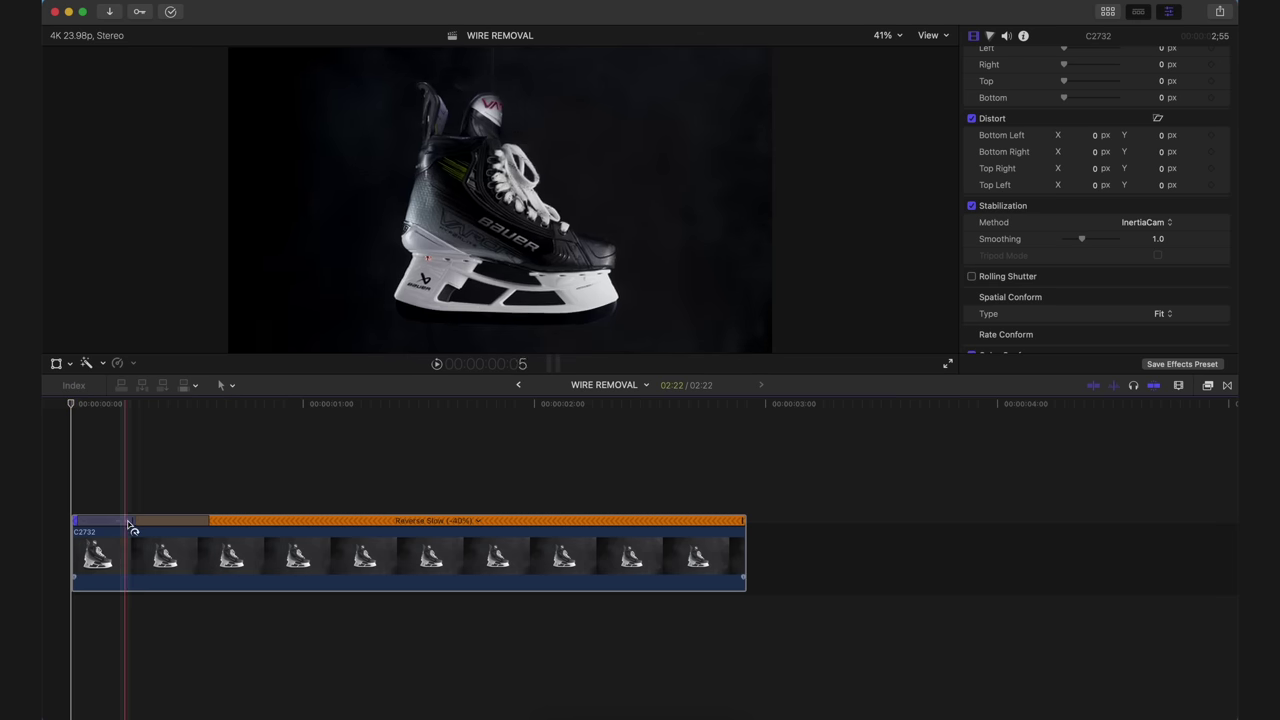
key("space")
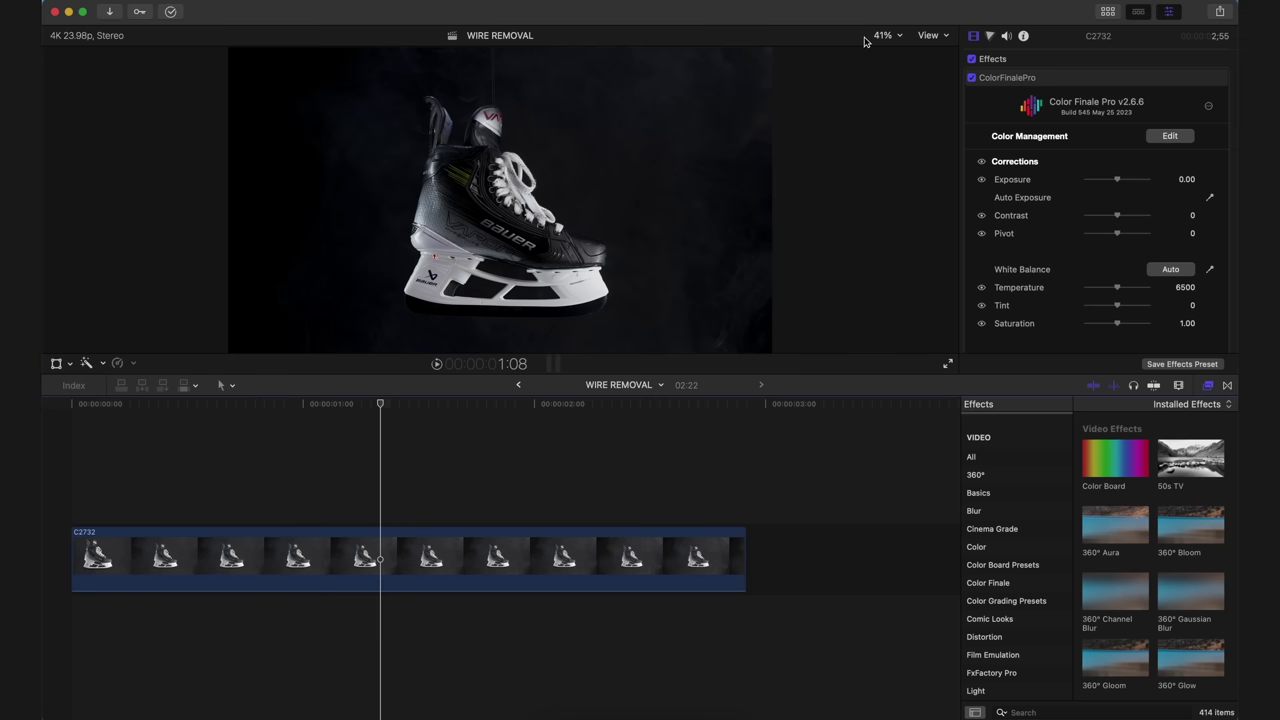
left_click(880, 37)
left_click(890, 118)
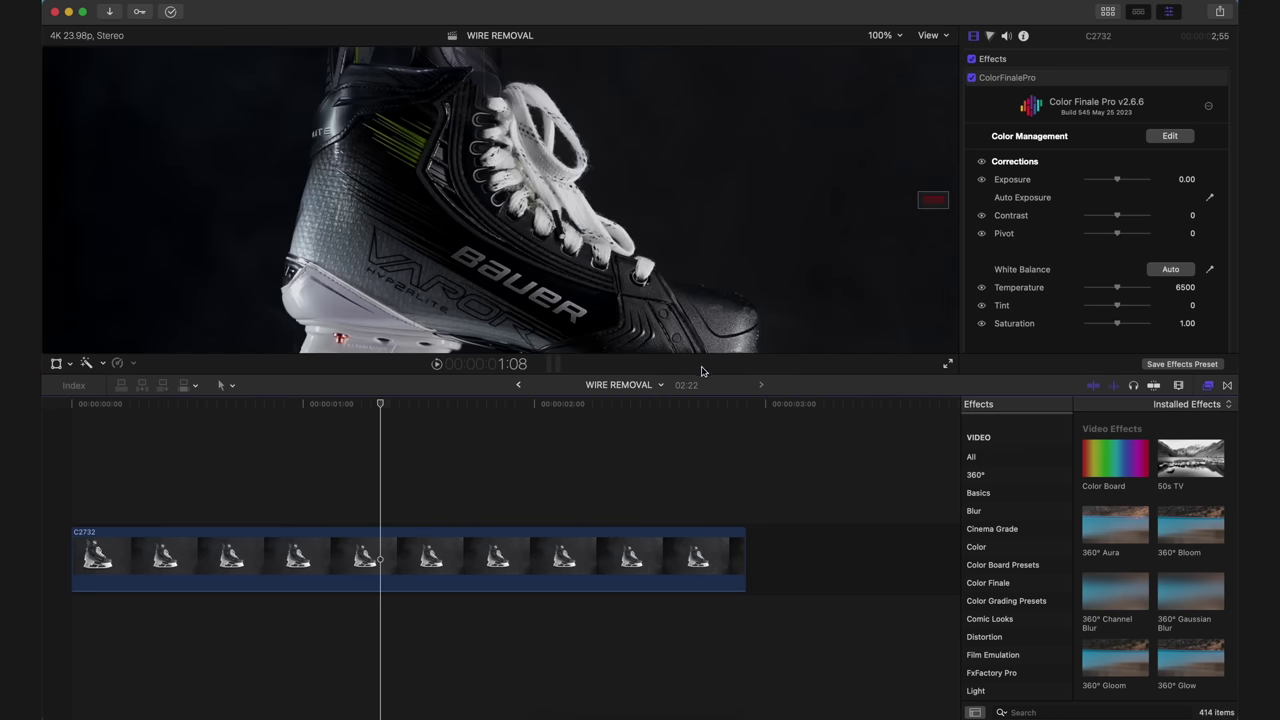
left_click_drag(703, 375, 697, 598)
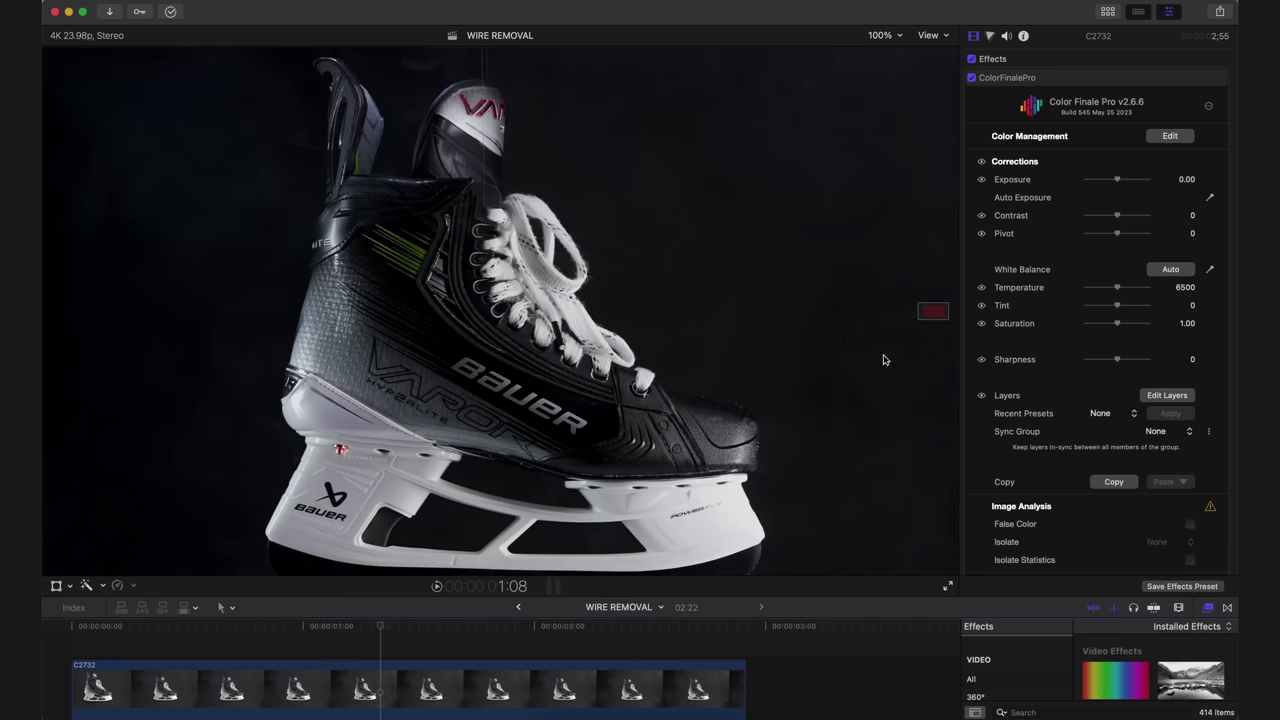
left_click_drag(935, 308, 935, 306)
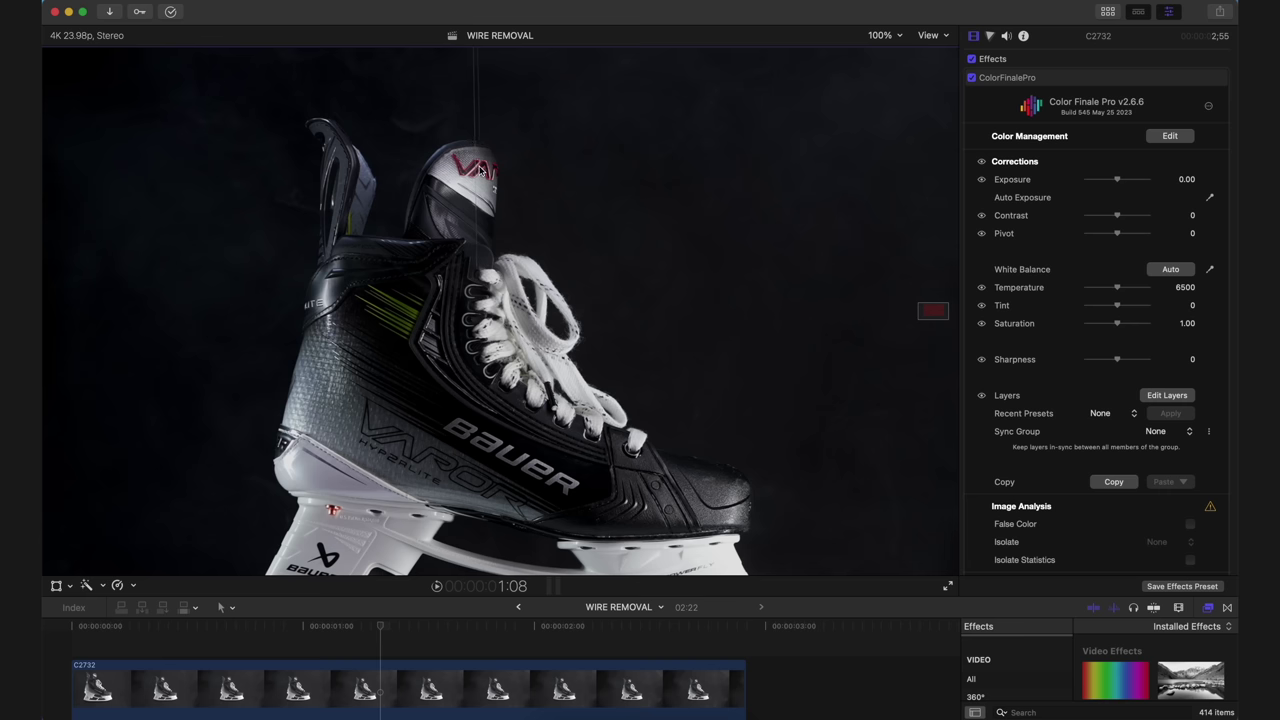
left_click(881, 45)
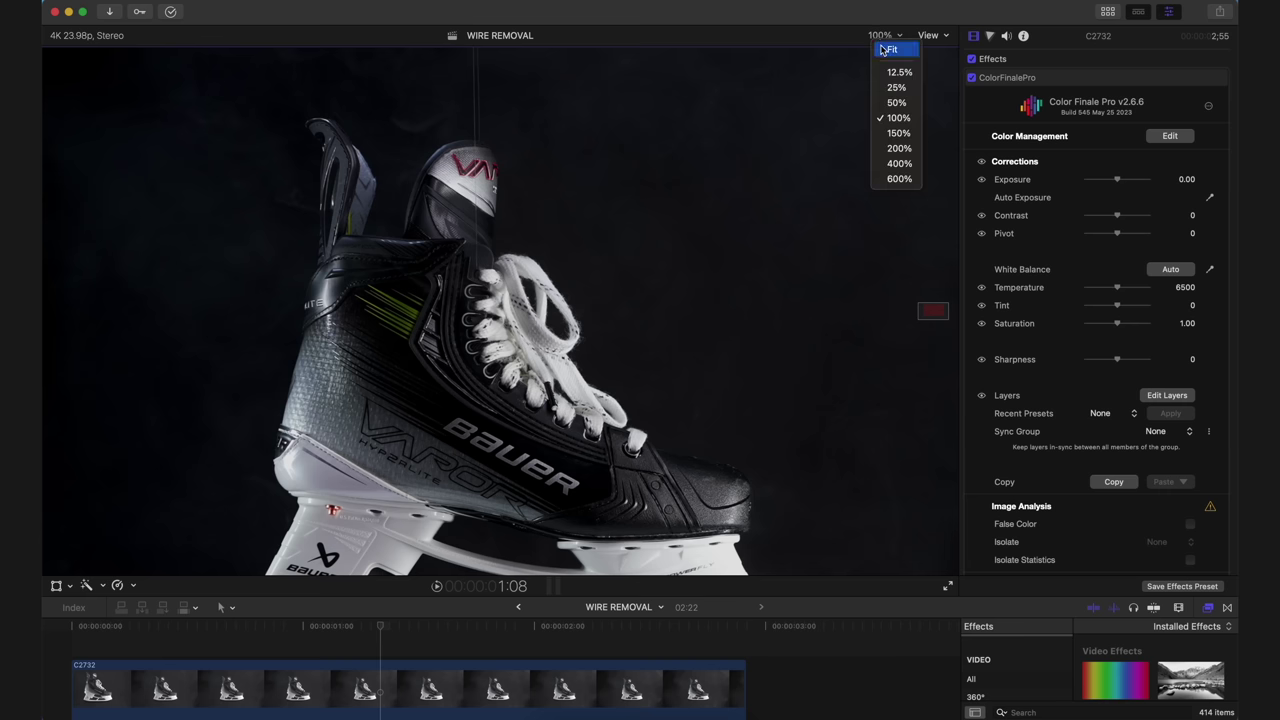
left_click(890, 49)
left_click_drag(441, 597, 455, 446)
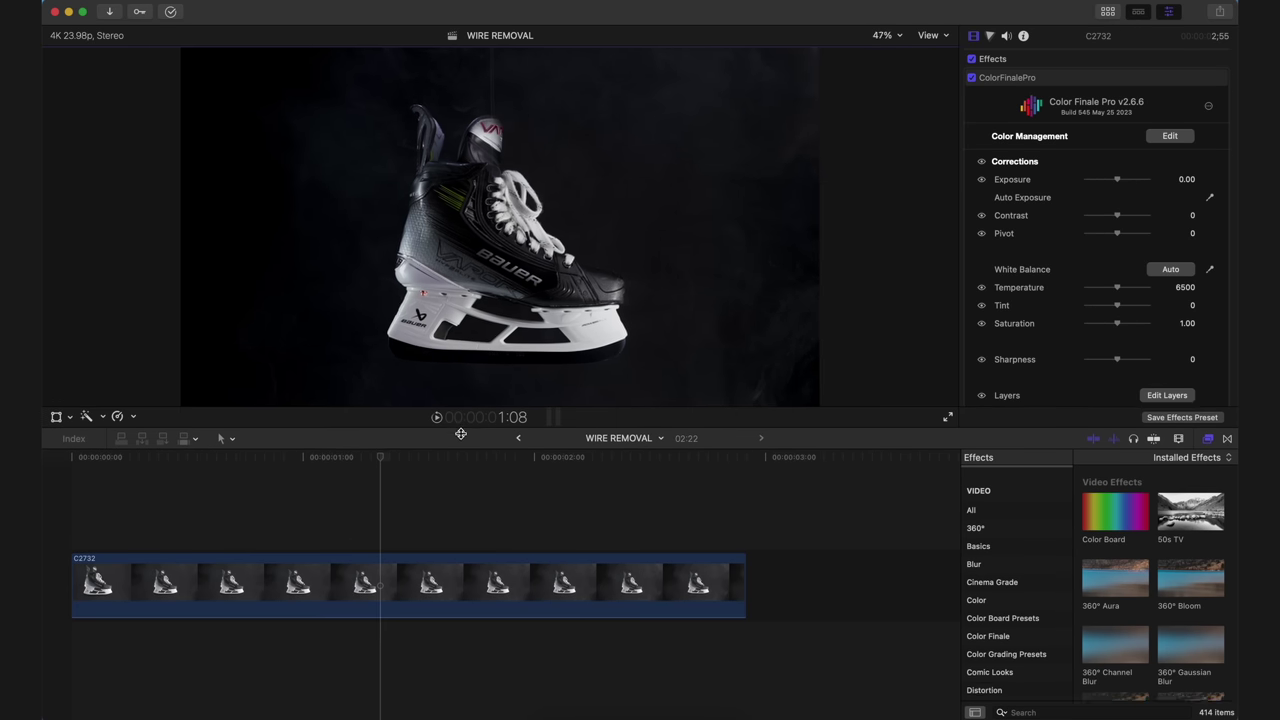
left_click(377, 600)
right_click(377, 600)
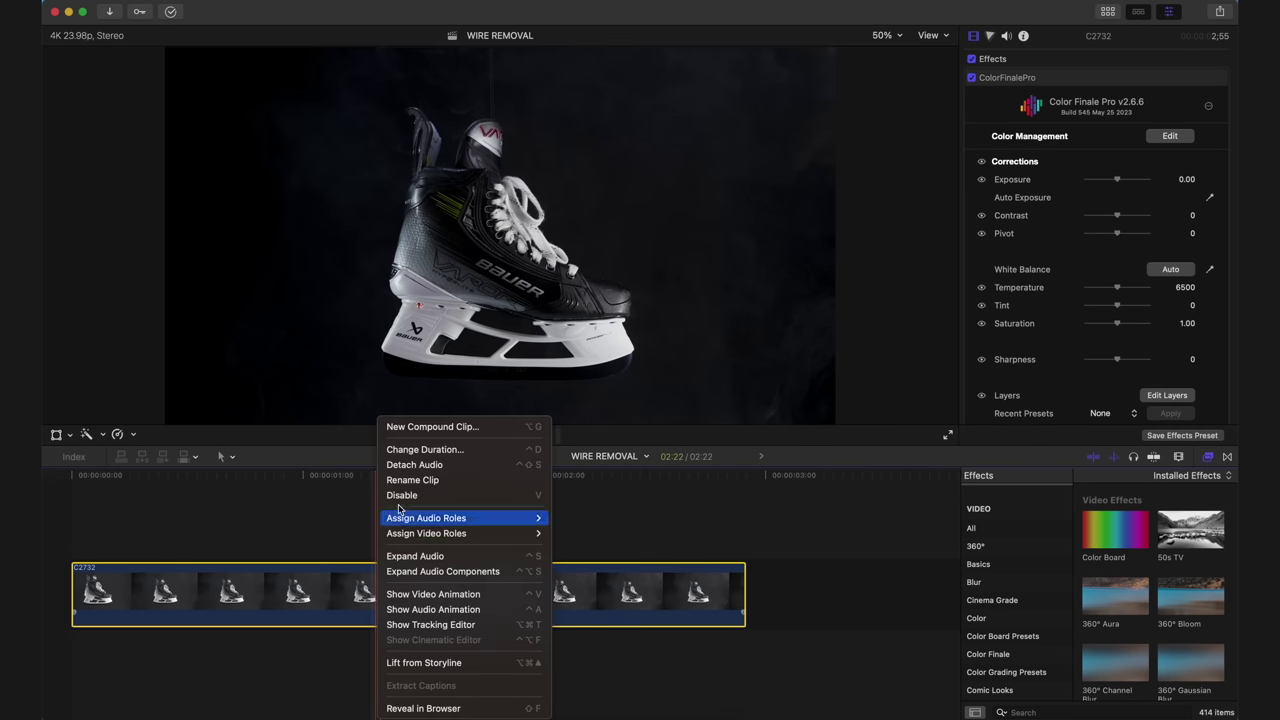
Nest the skate clip as compound clip 'FOR REMOVAL', duplicate it above, and move the playhead to 1:19
left_click(417, 430)
type("FOR REMOVA")
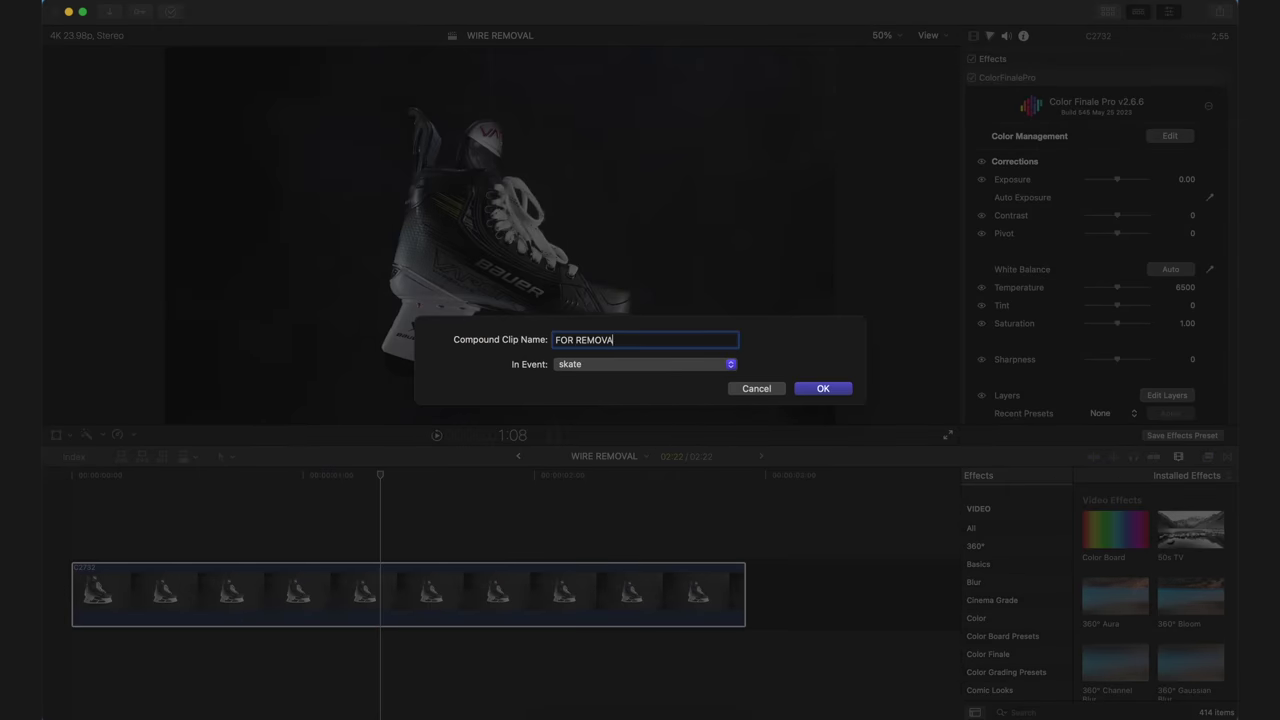
type("L")
key("Return")
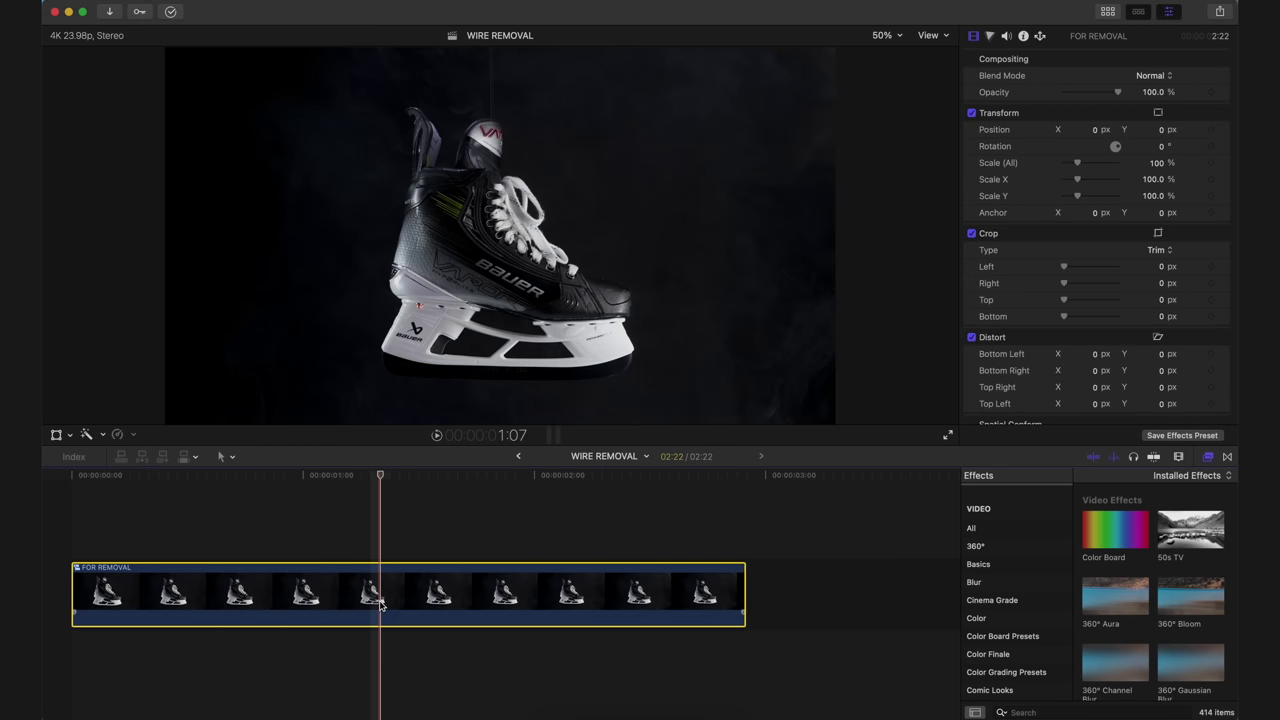
left_click_drag(384, 610, 384, 540)
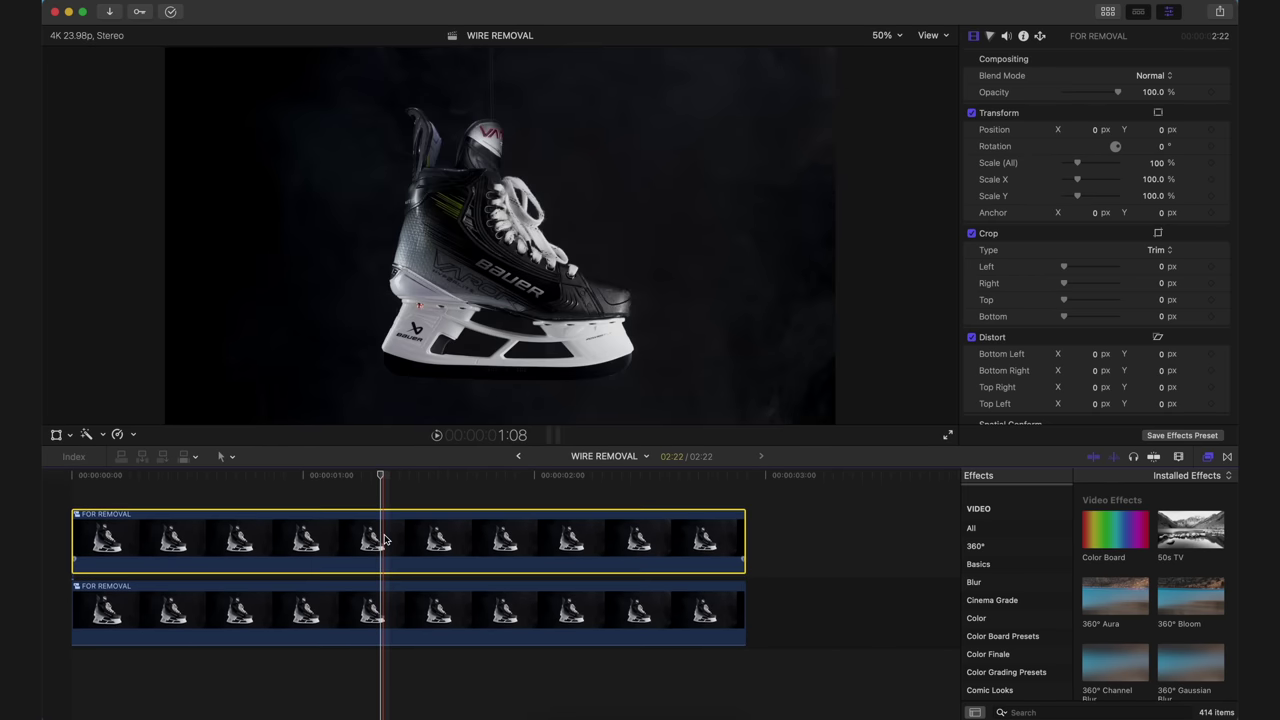
left_click_drag(383, 481, 483, 486)
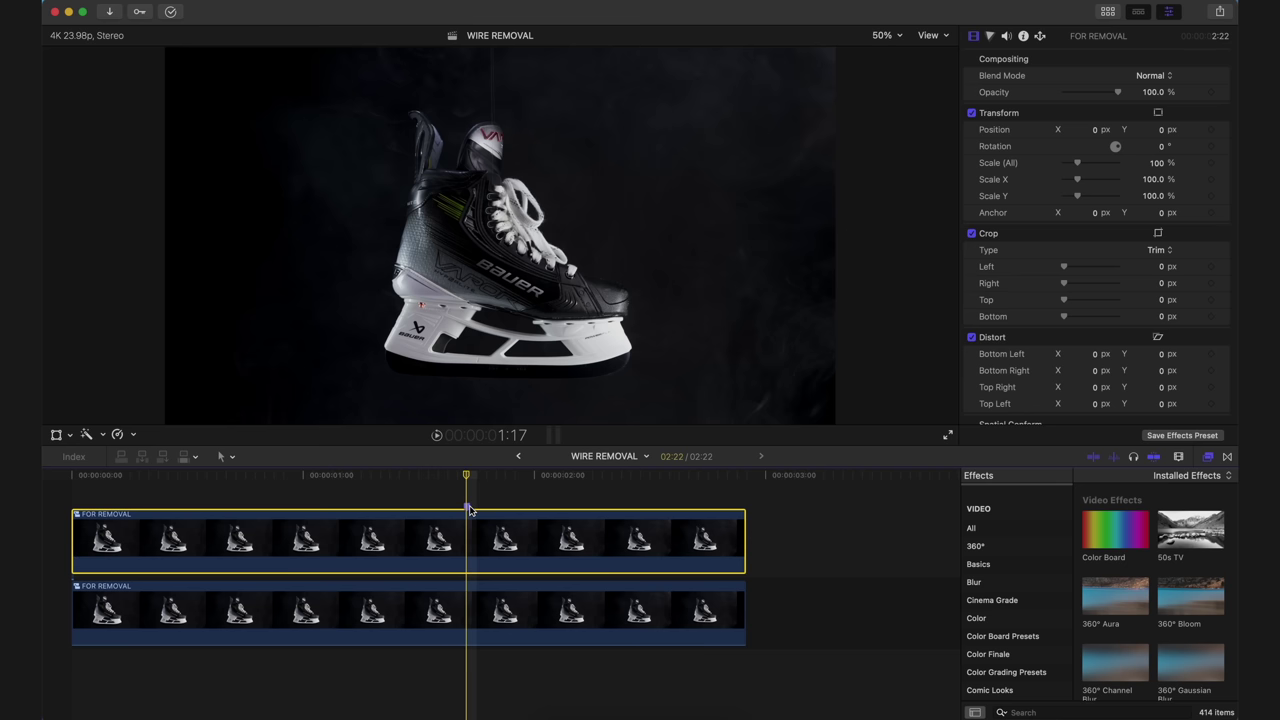
Disable the bottom FOR REMOVAL clip and apply Draw Mask to the top copy
left_click(463, 606)
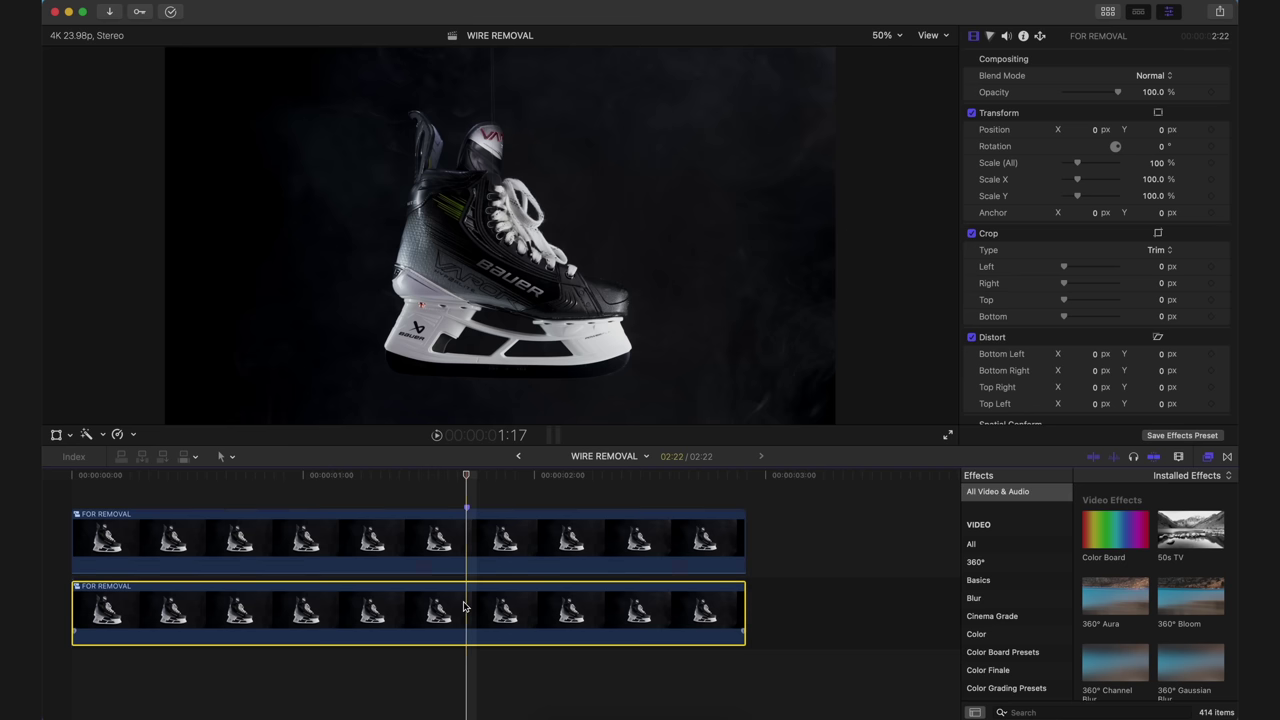
key("v")
left_click(474, 549)
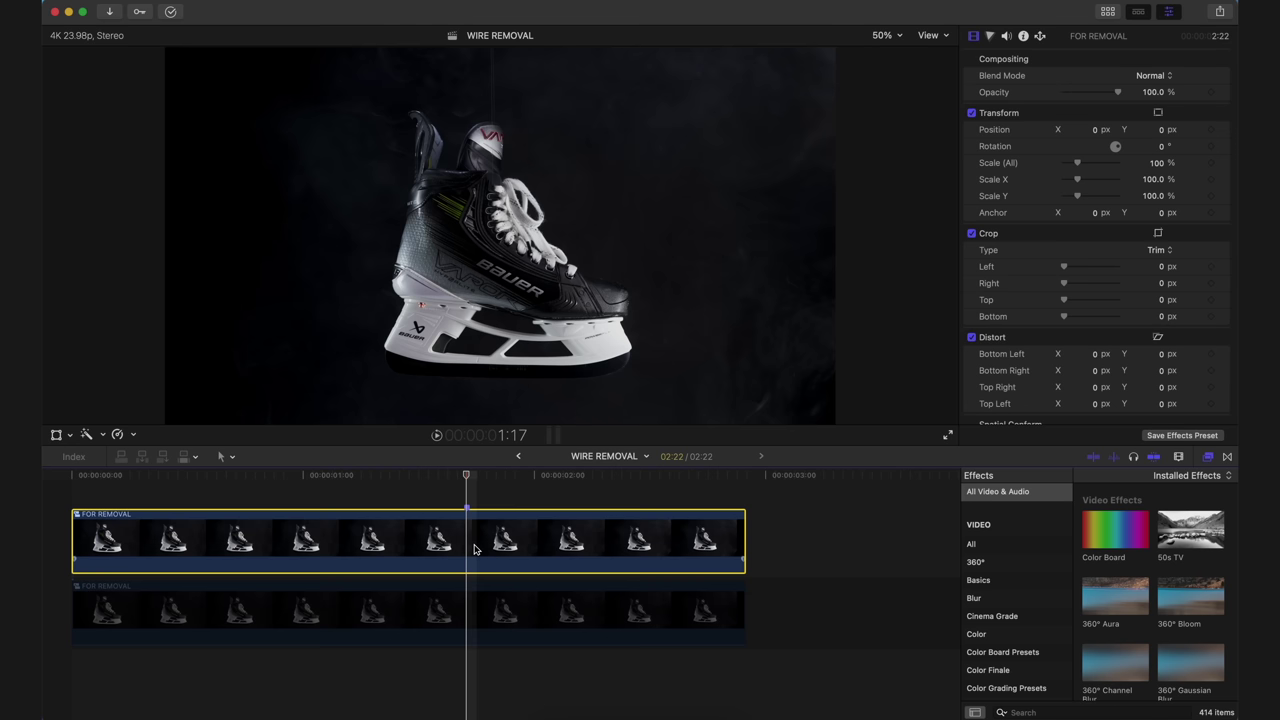
left_click(1047, 710)
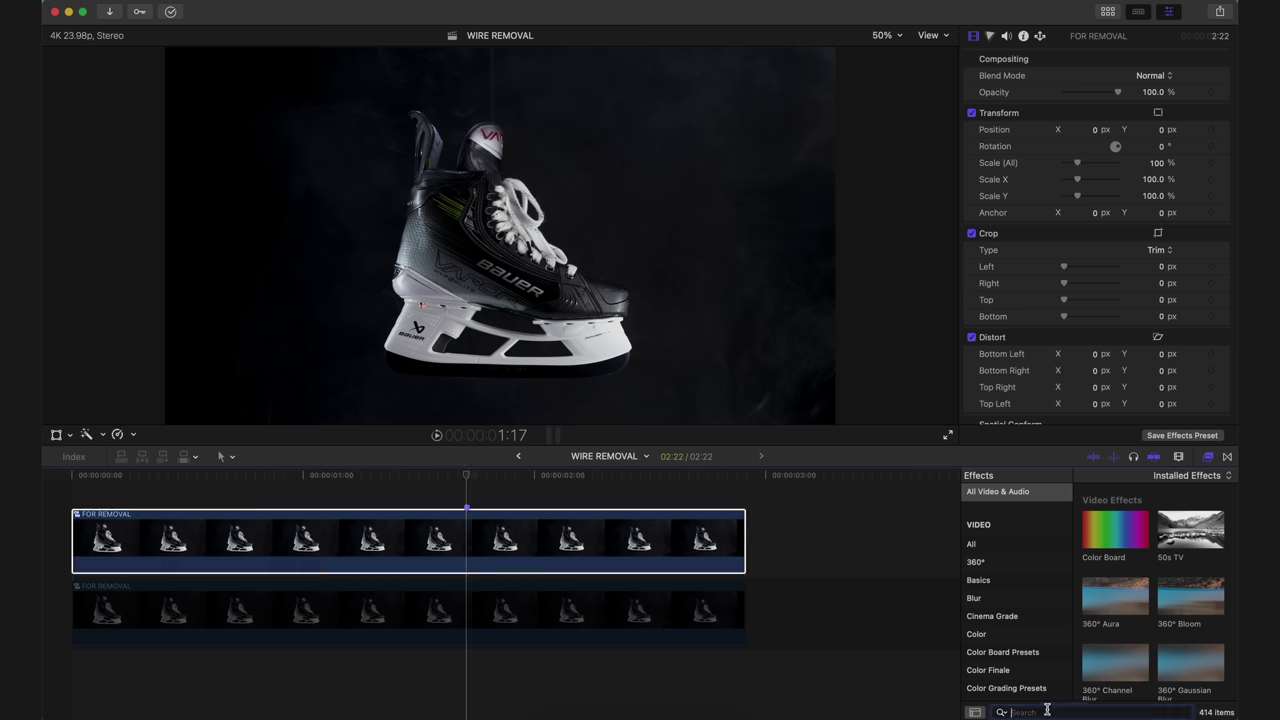
type("draw")
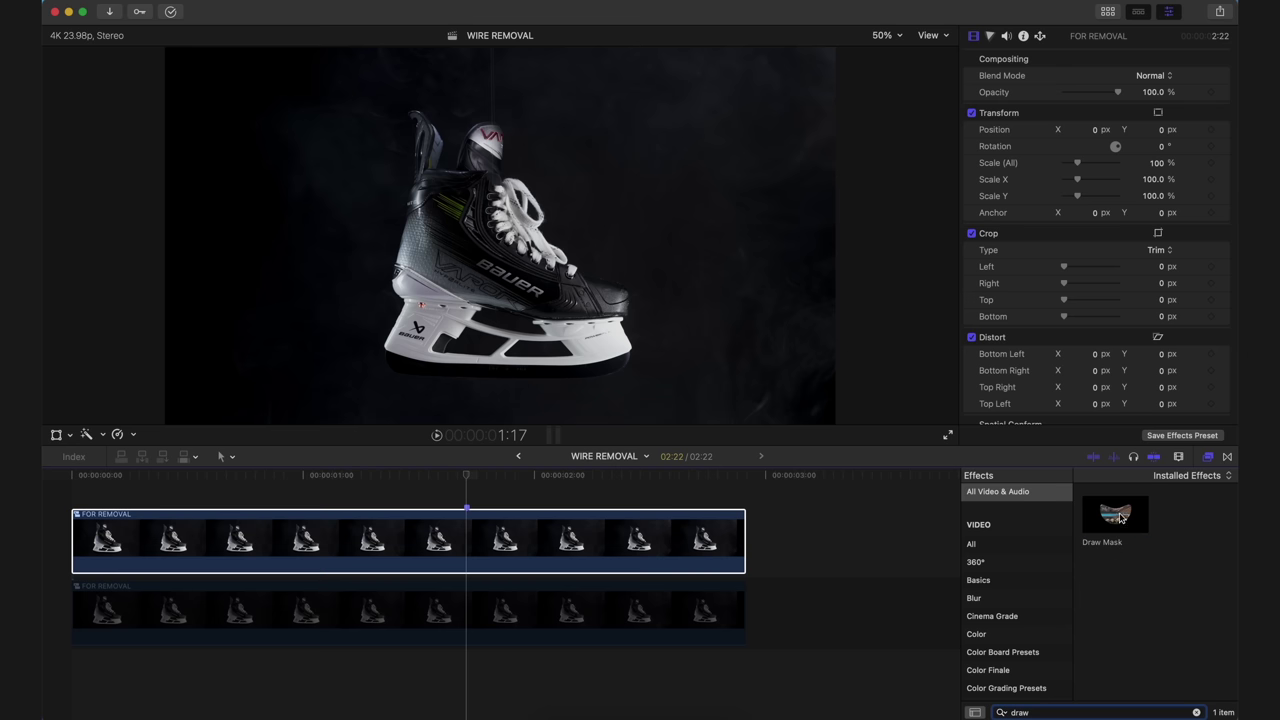
left_click_drag(1120, 517, 730, 540)
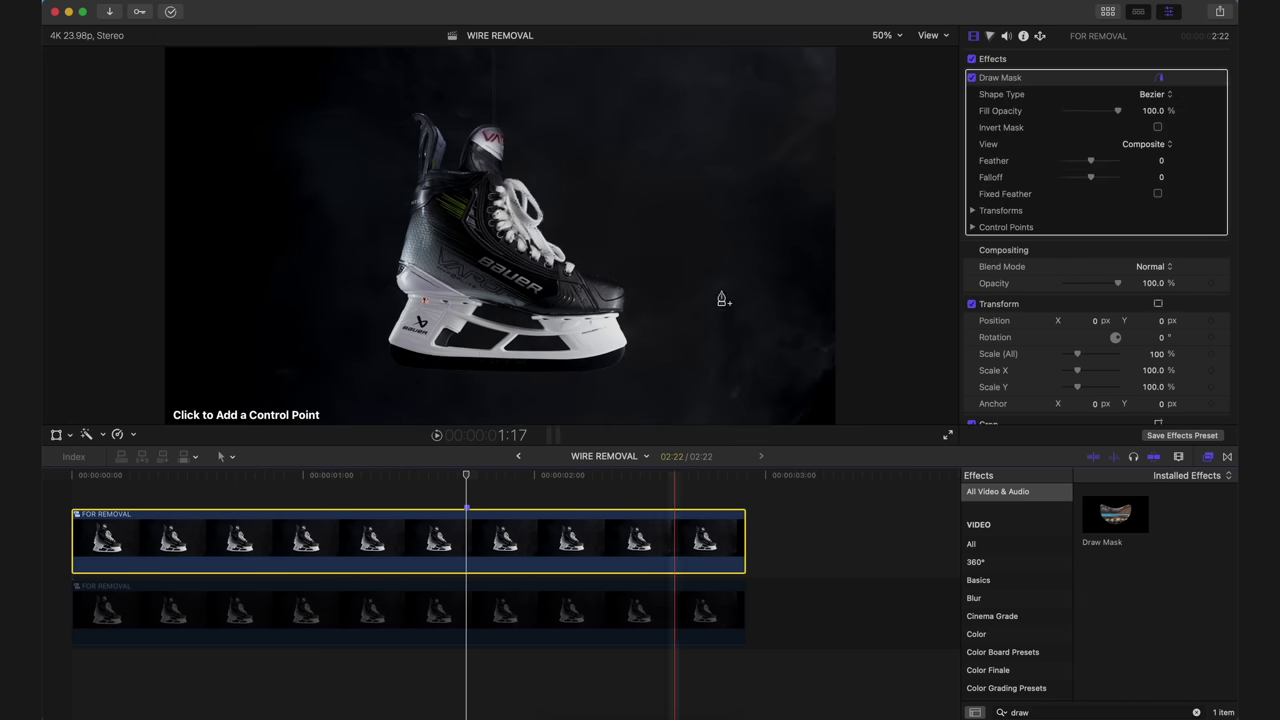
At 100% viewer zoom, trace the mask around the wire and turn on Invert Mask
left_click(885, 35)
left_click(900, 118)
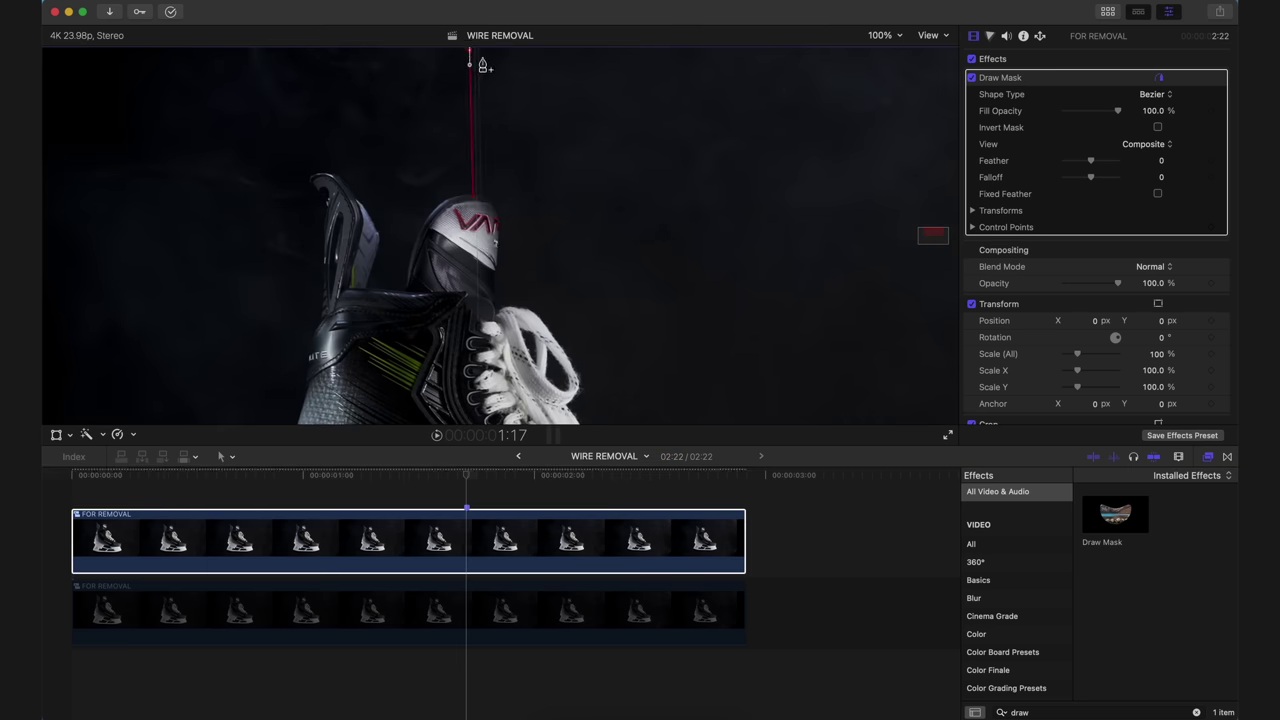
left_click(477, 199)
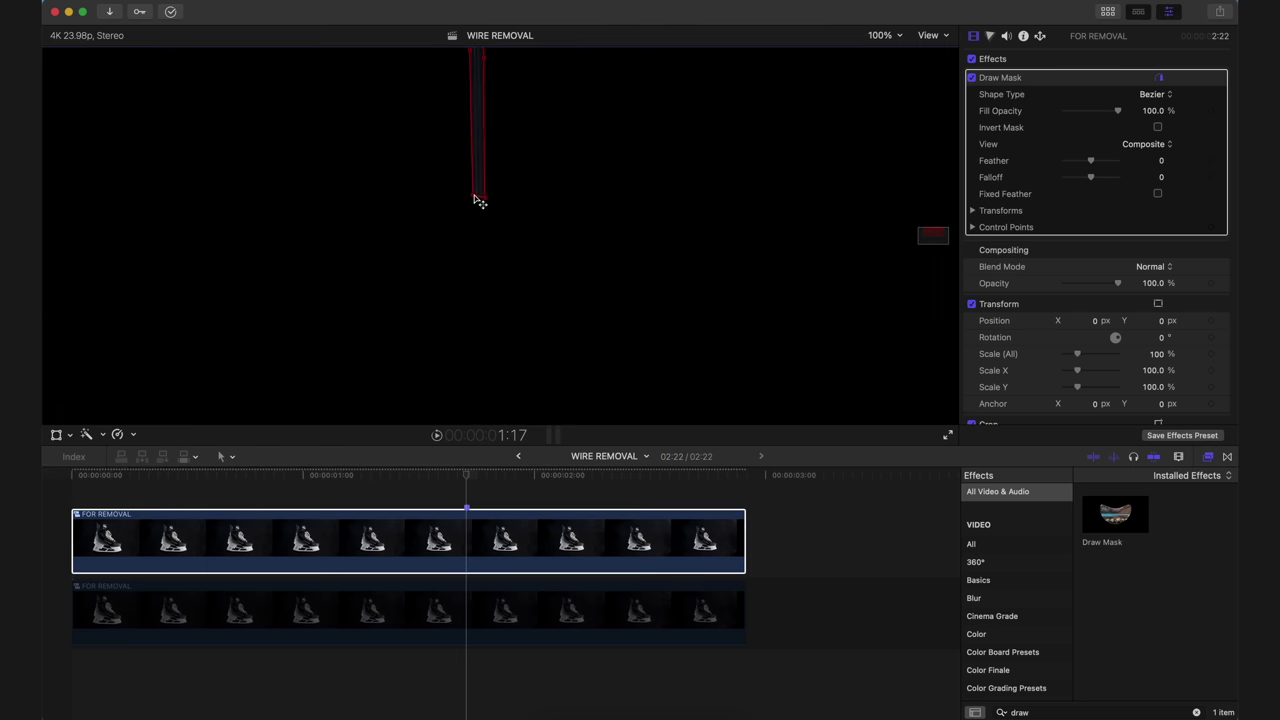
left_click(1157, 128)
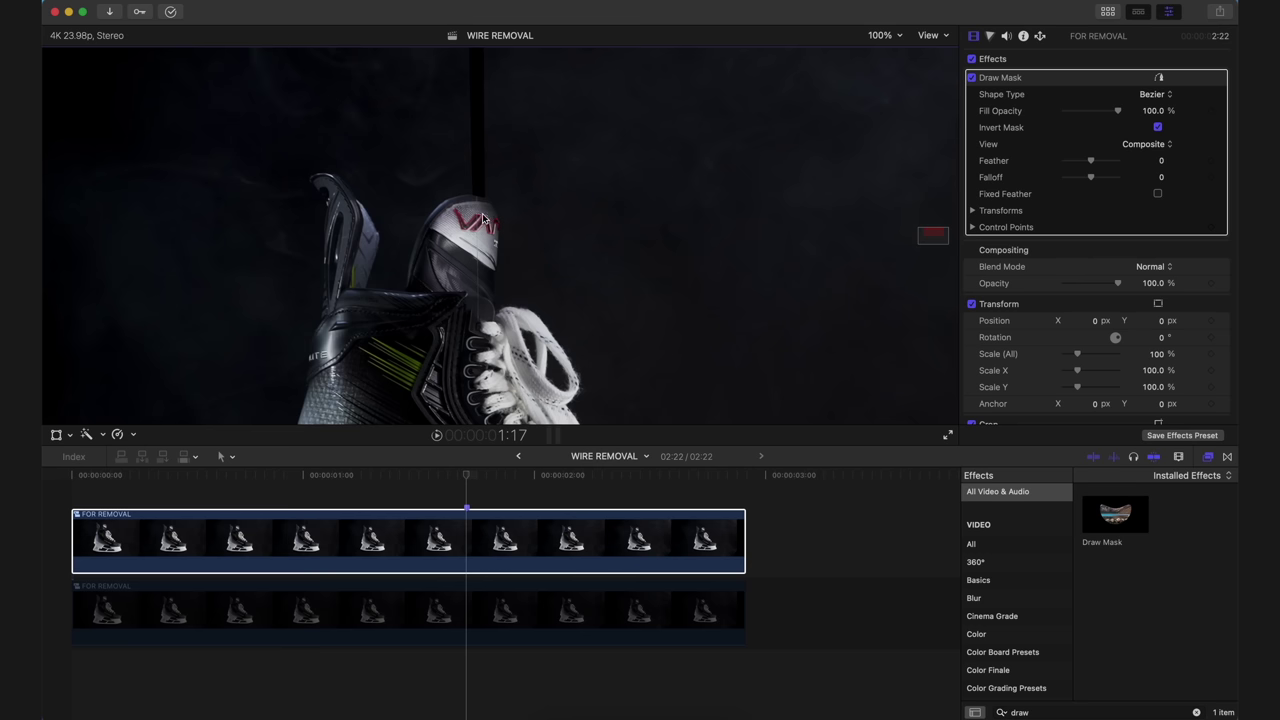
left_click(468, 617)
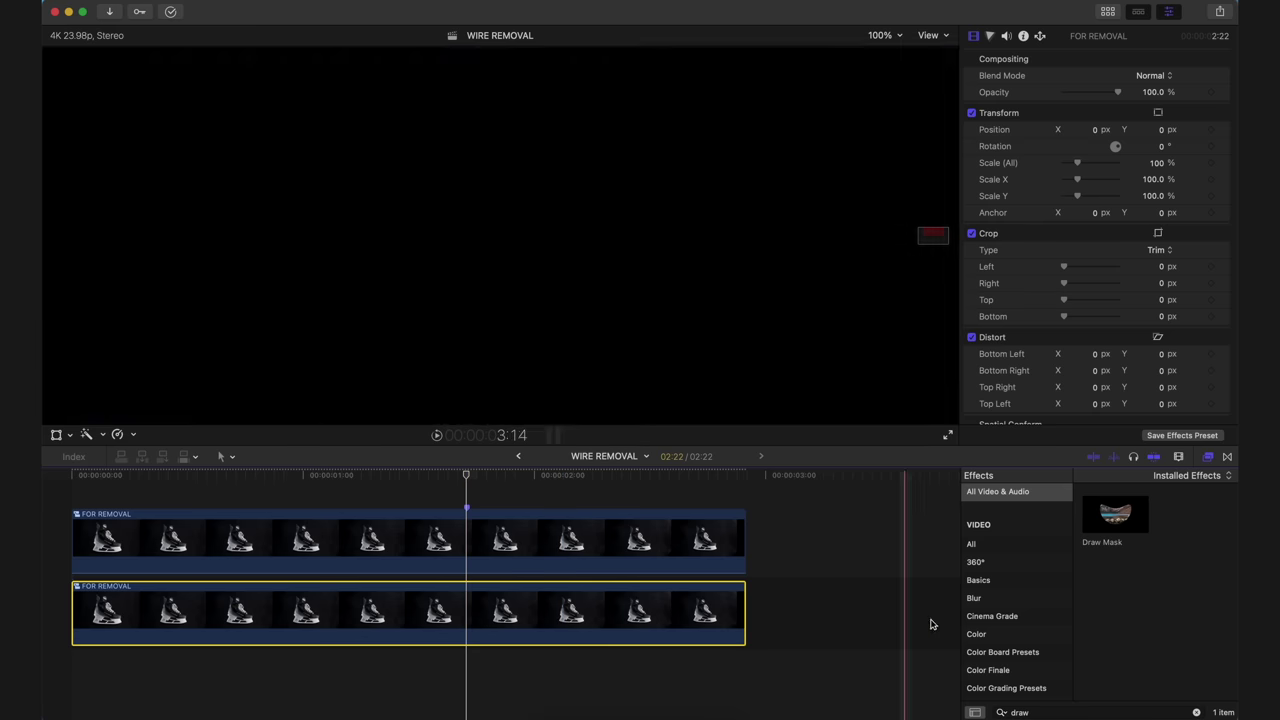
Apply a Gaussian blur with Amount 44.59 to the lower FOR REMOVAL clip
left_click(1059, 711)
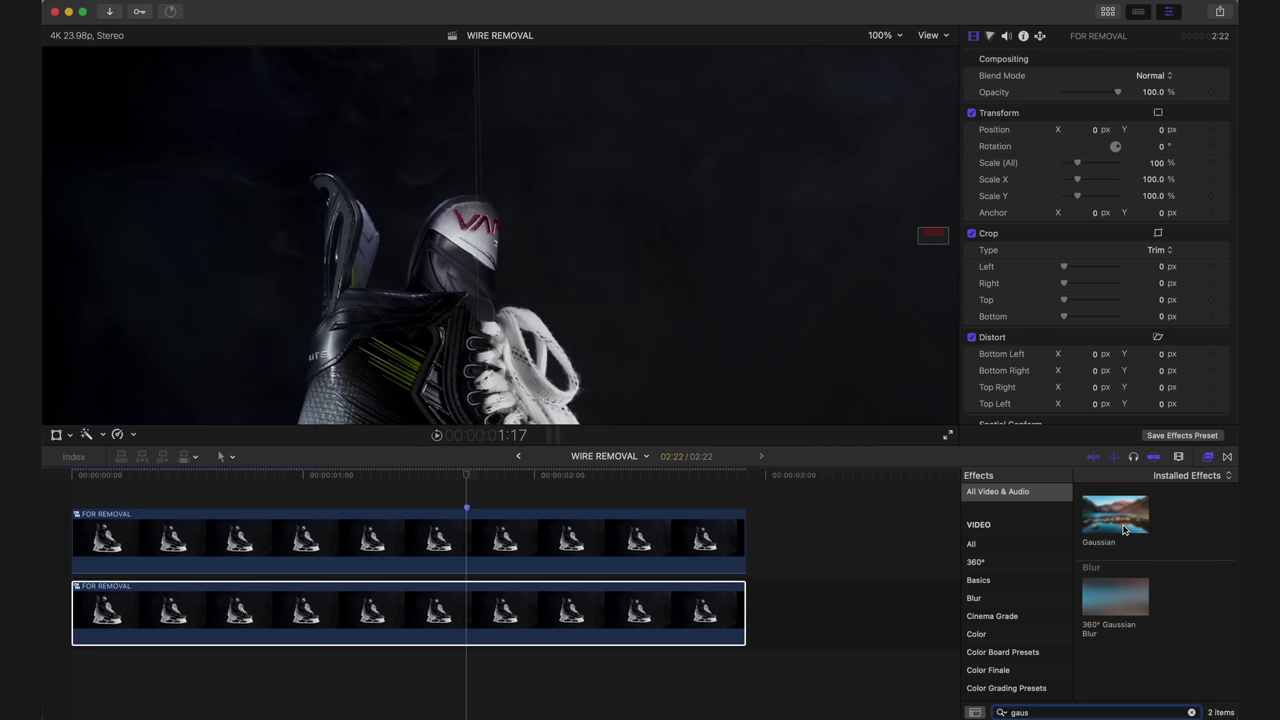
left_click_drag(1122, 528, 697, 617)
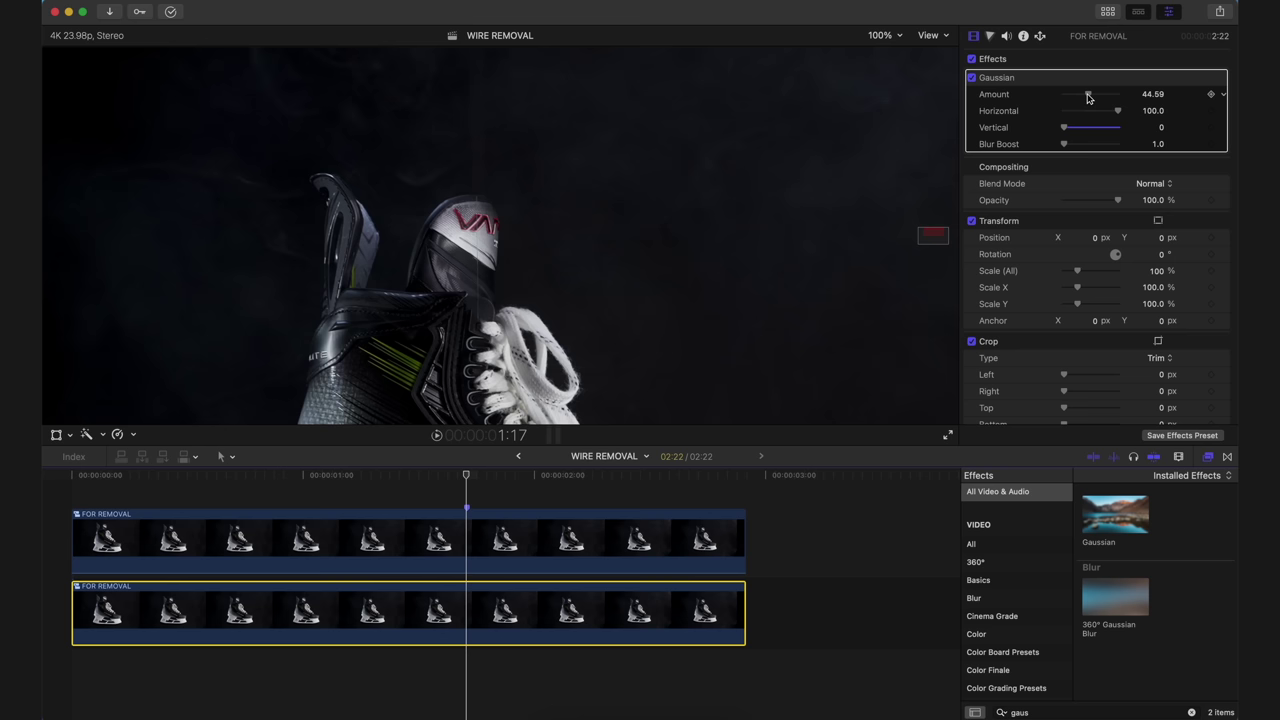
key("super+6")
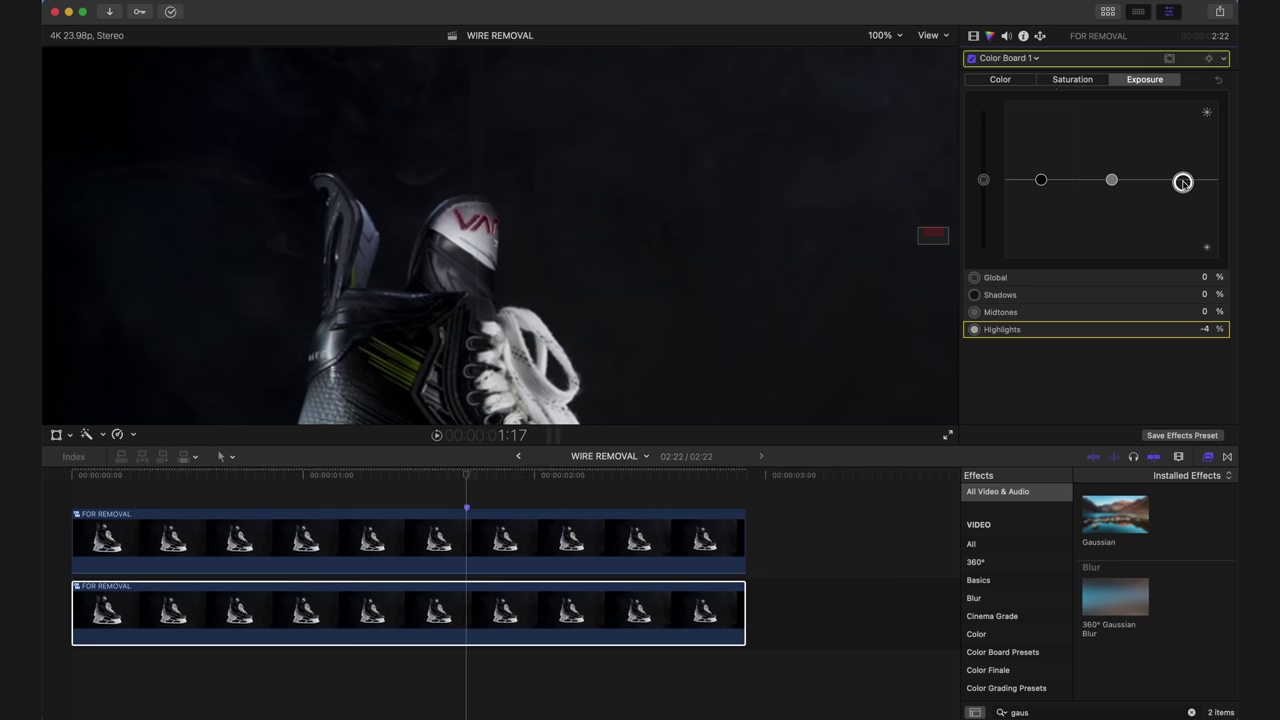
Pull the lower clip's Highlights exposure down to about -25% in the Color Board
left_click_drag(1111, 180, 1111, 178)
left_click(1041, 180)
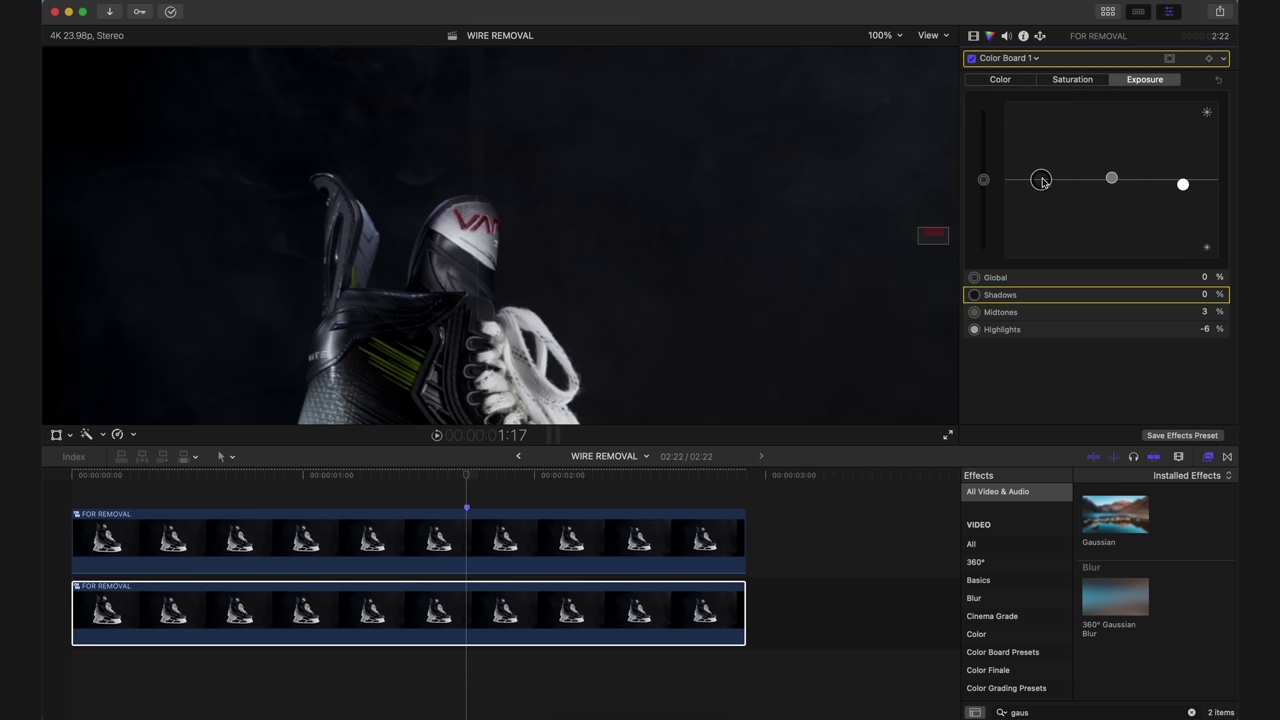
left_click_drag(1111, 178, 1185, 195)
Select the upper FOR REMOVAL clip and bring up its Draw Mask settings
left_click(473, 610)
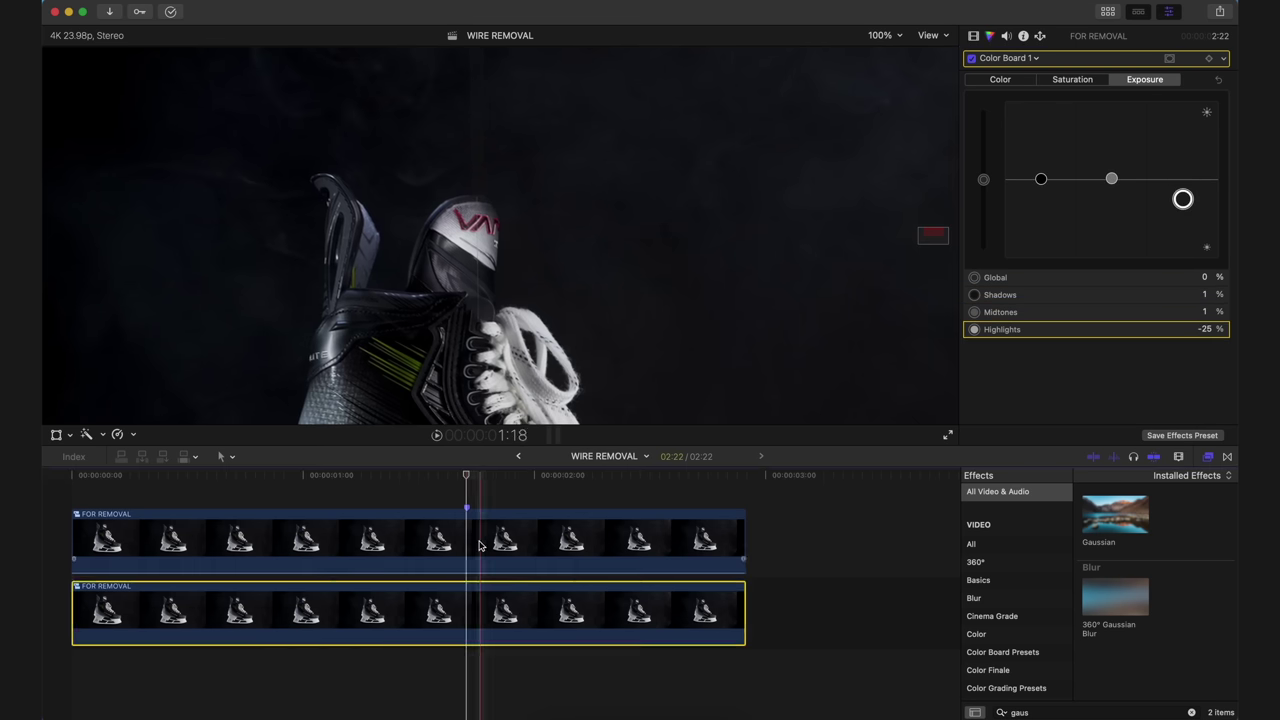
left_click(480, 540)
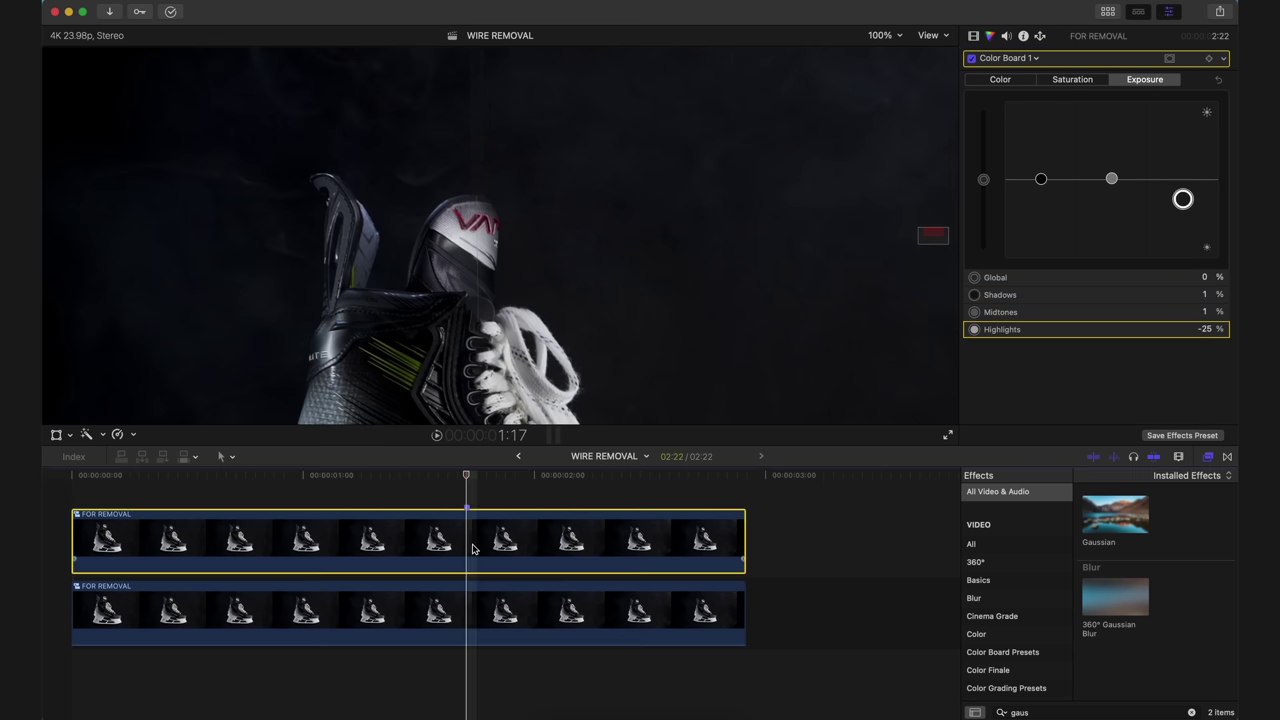
left_click(976, 35)
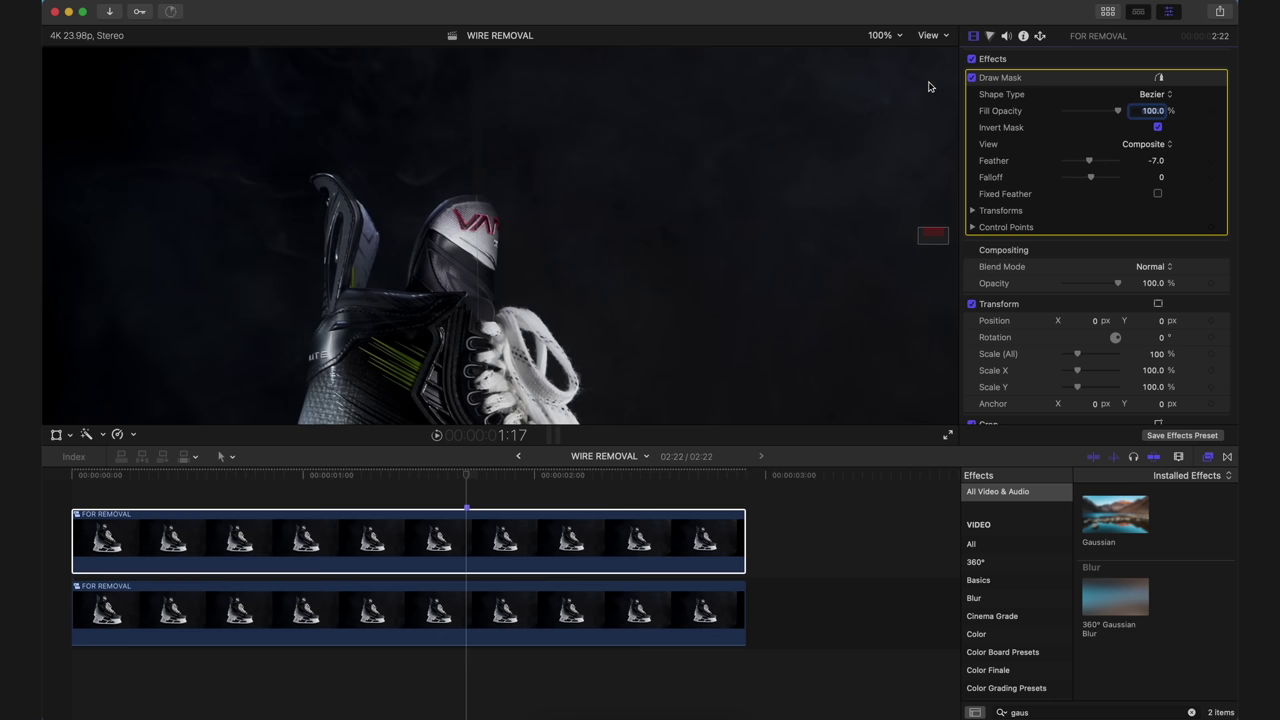
left_click(883, 35)
Stop at 1:17, view the skate at 100%, and keyframe the Draw Mask control points
left_click(896, 100)
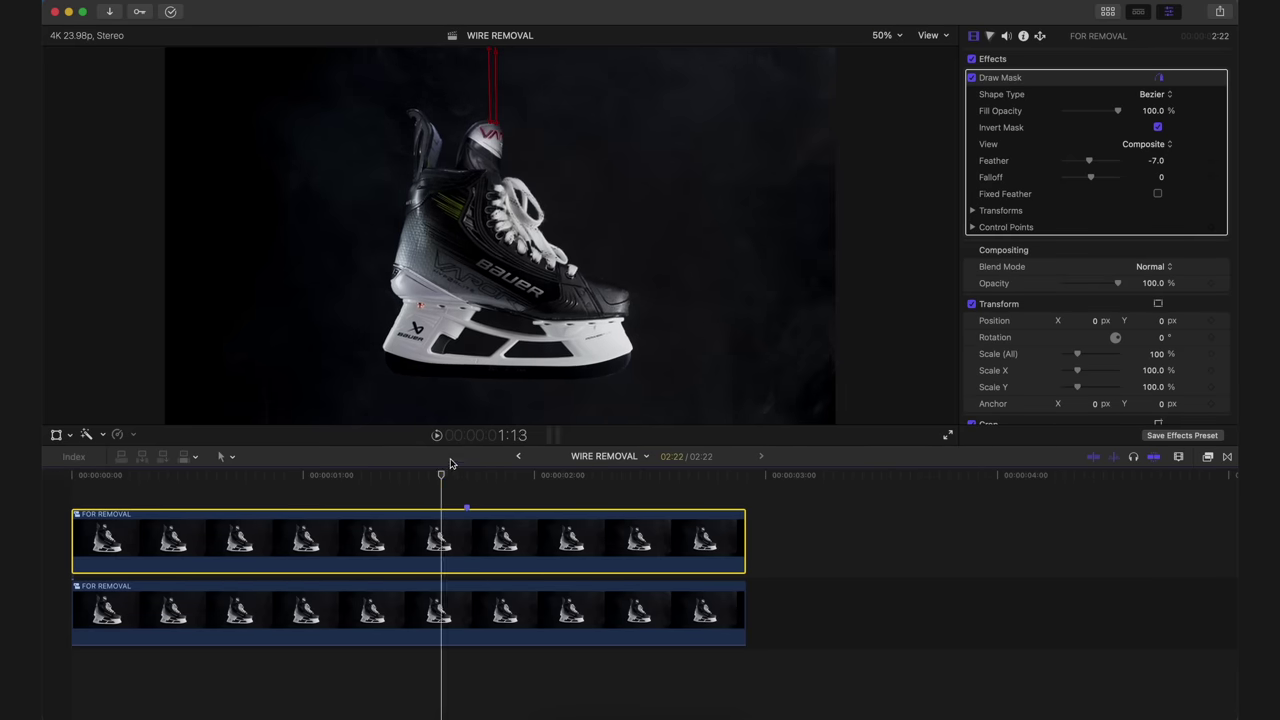
key("space")
left_click(883, 35)
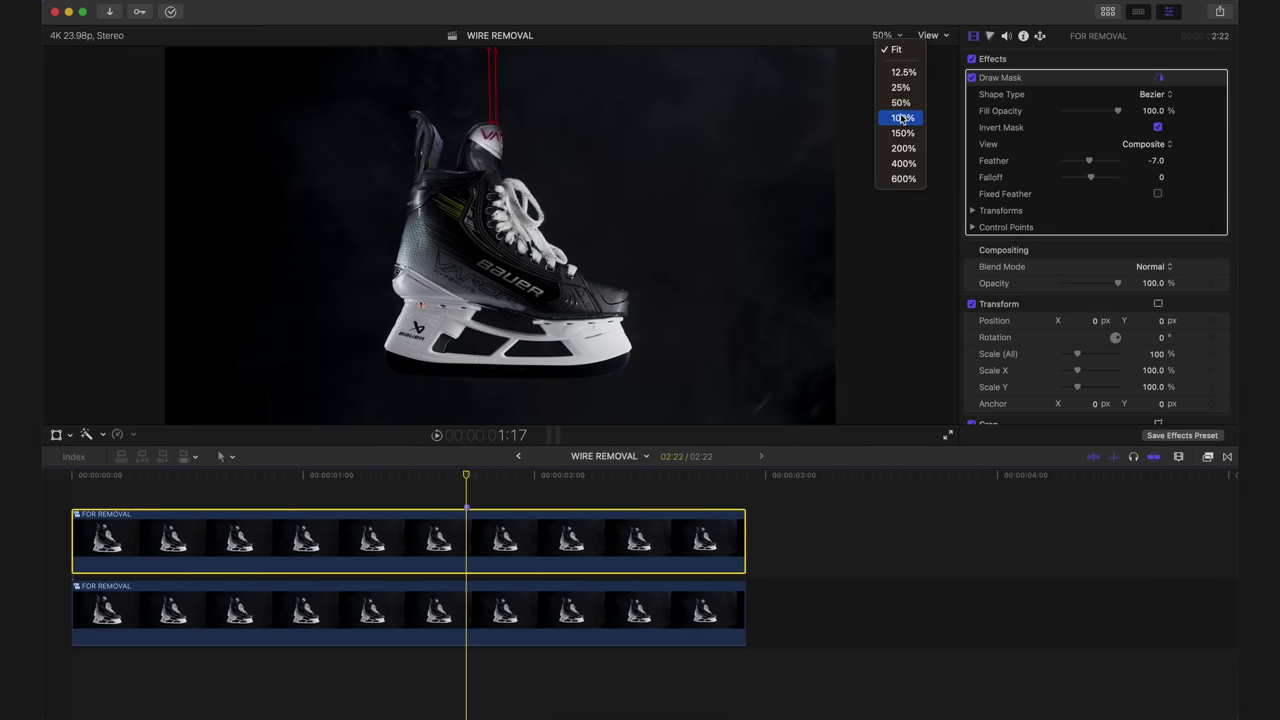
left_click(900, 118)
right_click(1018, 212)
left_click(1034, 253)
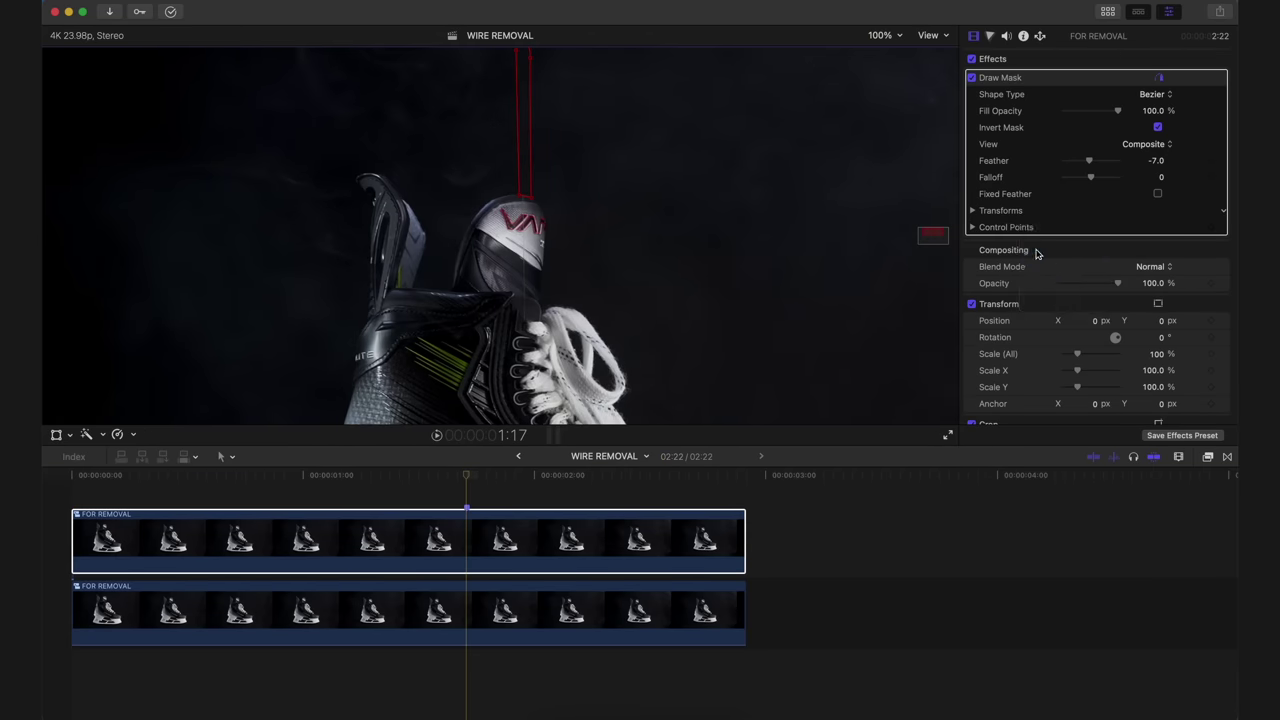
right_click(1012, 232)
left_click(1033, 280)
Check the mask at 2:22, 2:05 and 1:23, then reshape it on the wire near frames 12 and 2
left_click_drag(466, 472, 737, 471)
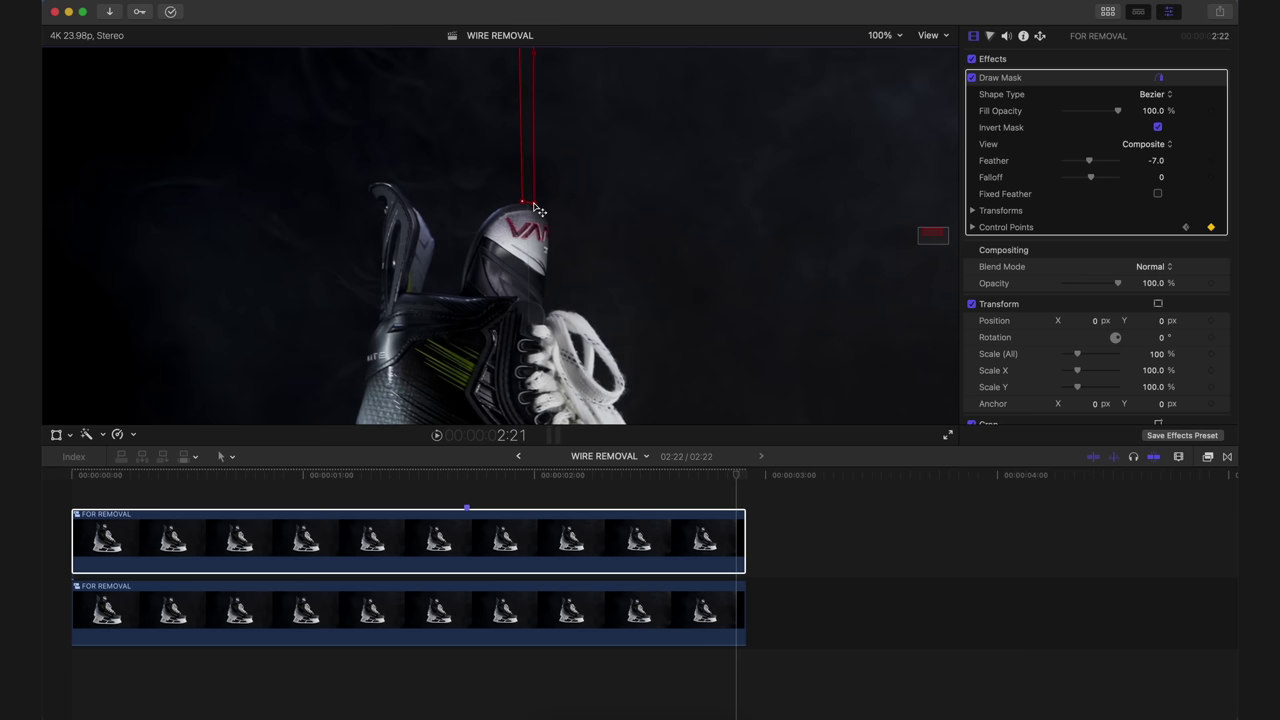
left_click_drag(737, 471, 586, 471)
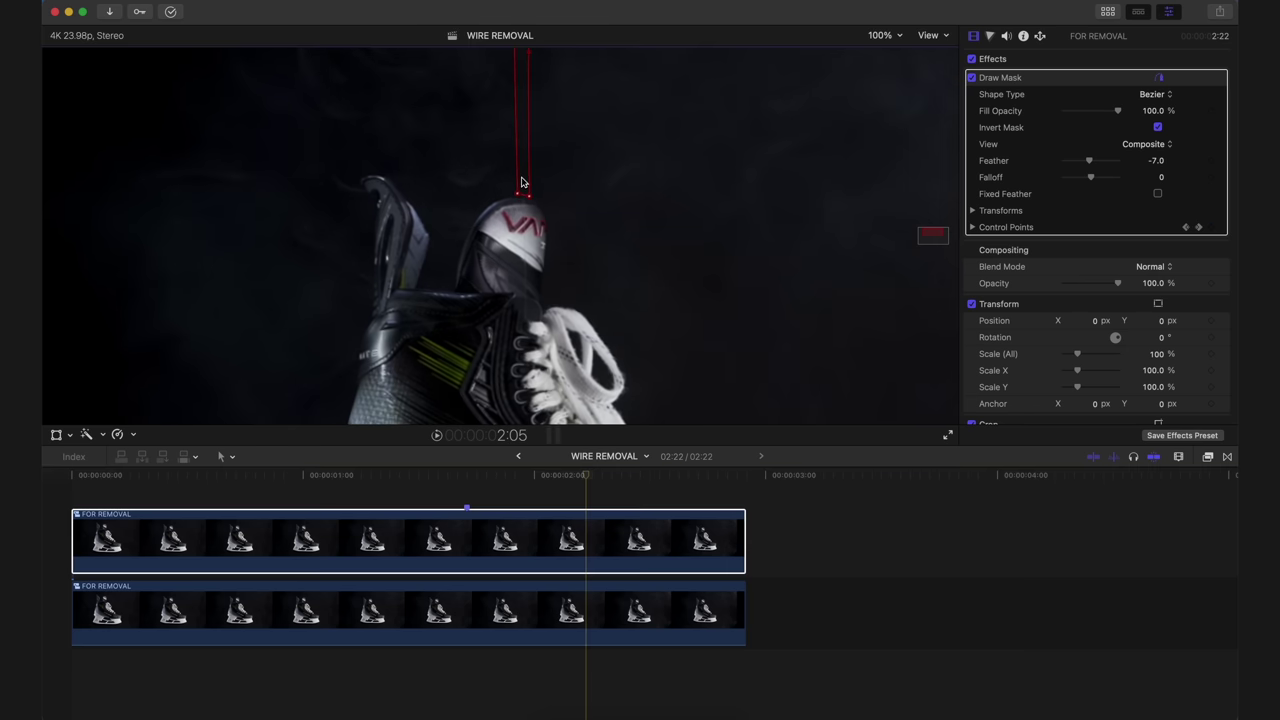
left_click(527, 475)
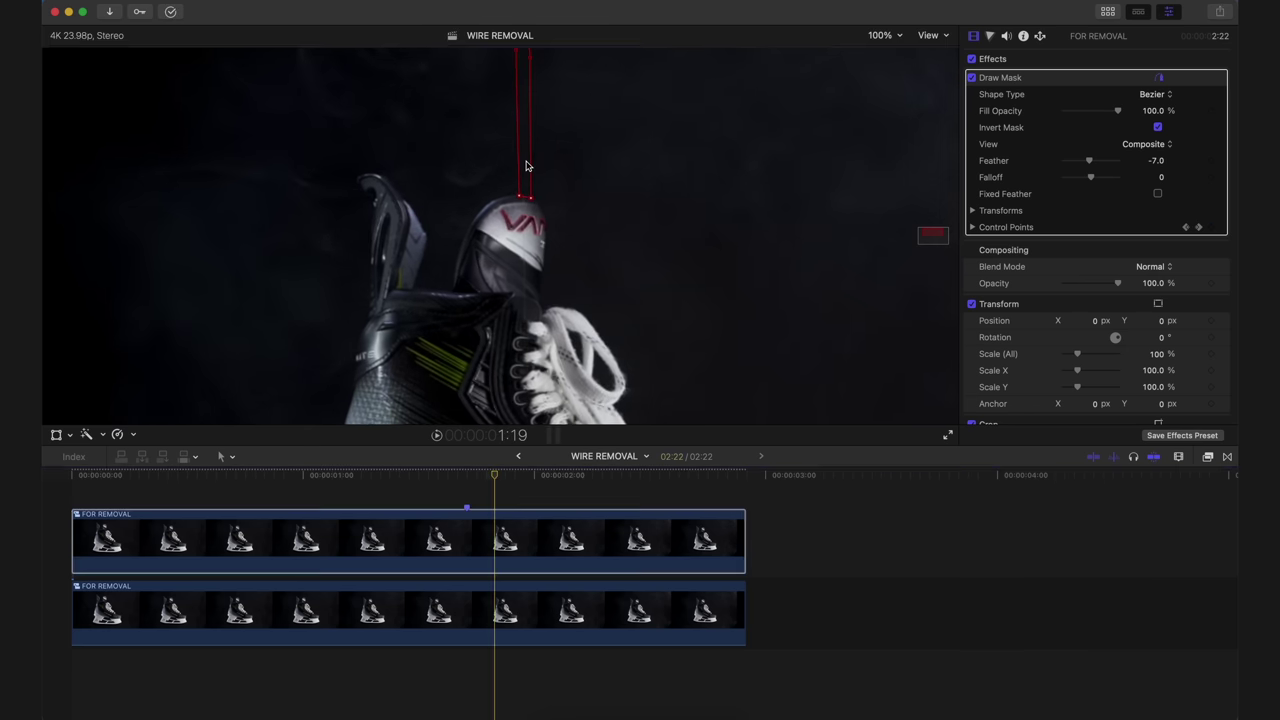
left_click(294, 478)
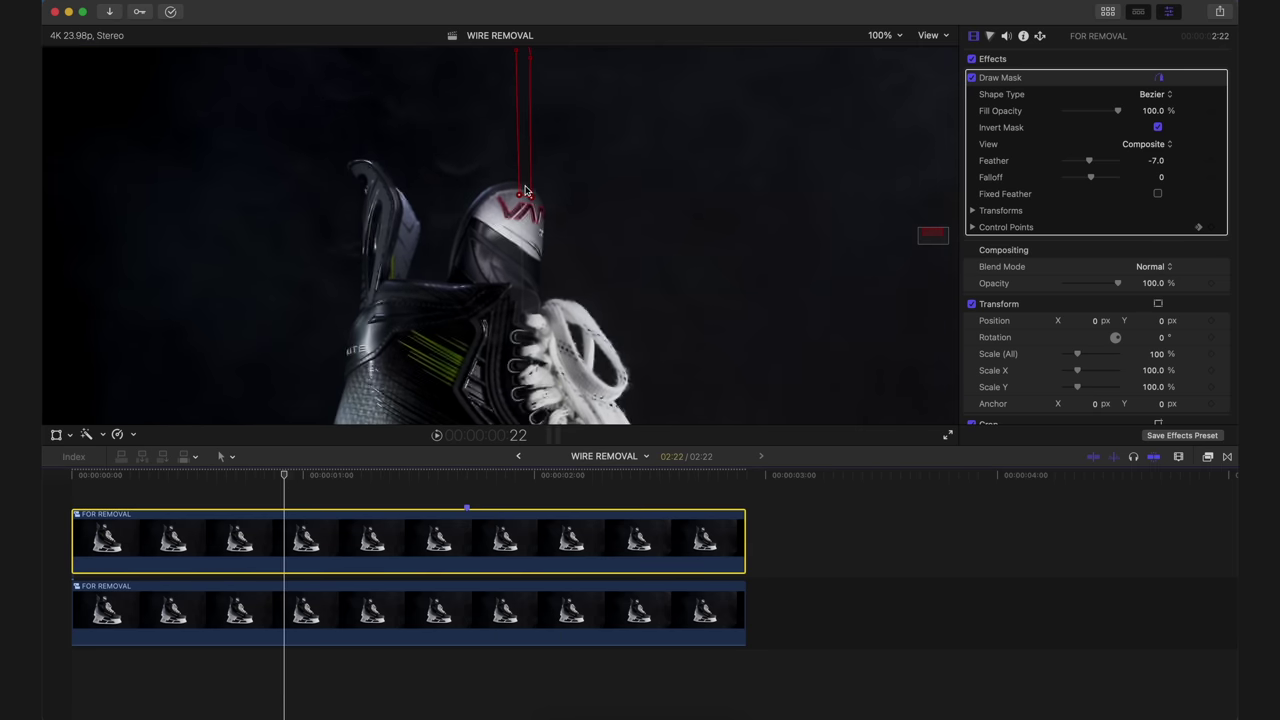
key("Left")
key("Left")
key("Left")
key("Left")
key("Left")
key("Left")
key("Left")
key("Left")
key("Left")
key("Left")
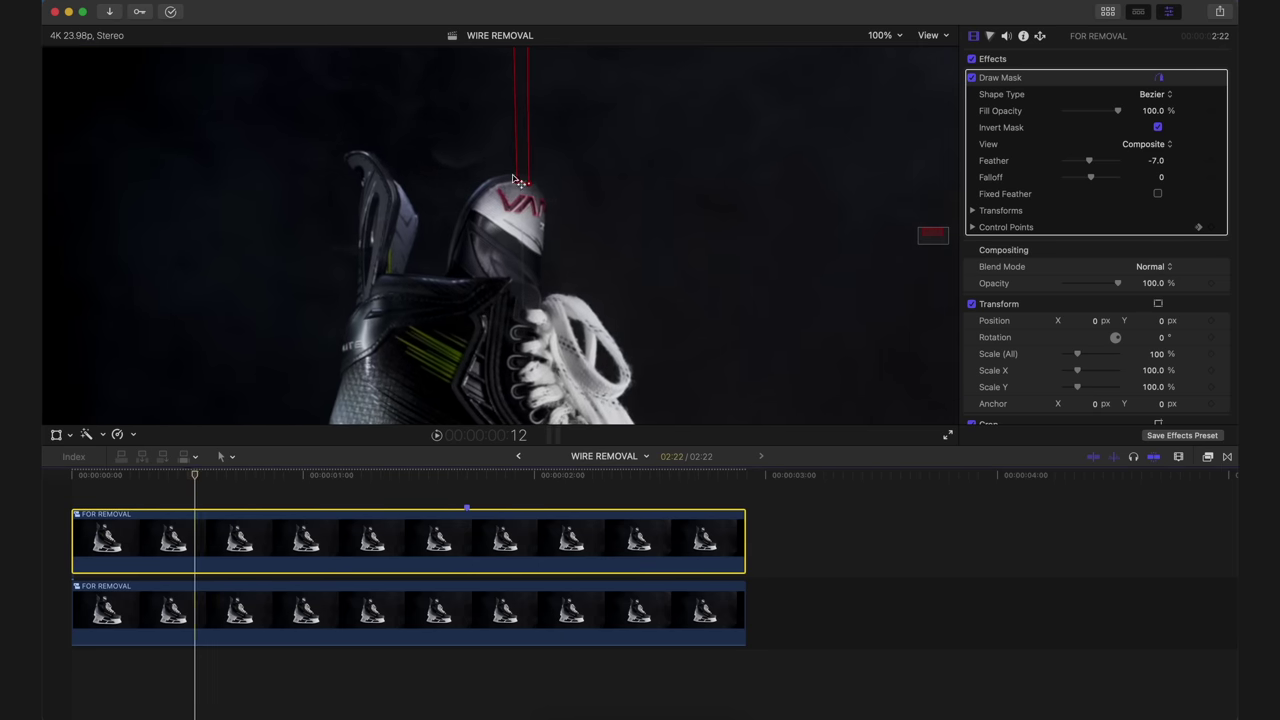
left_click(517, 180)
left_click(128, 476)
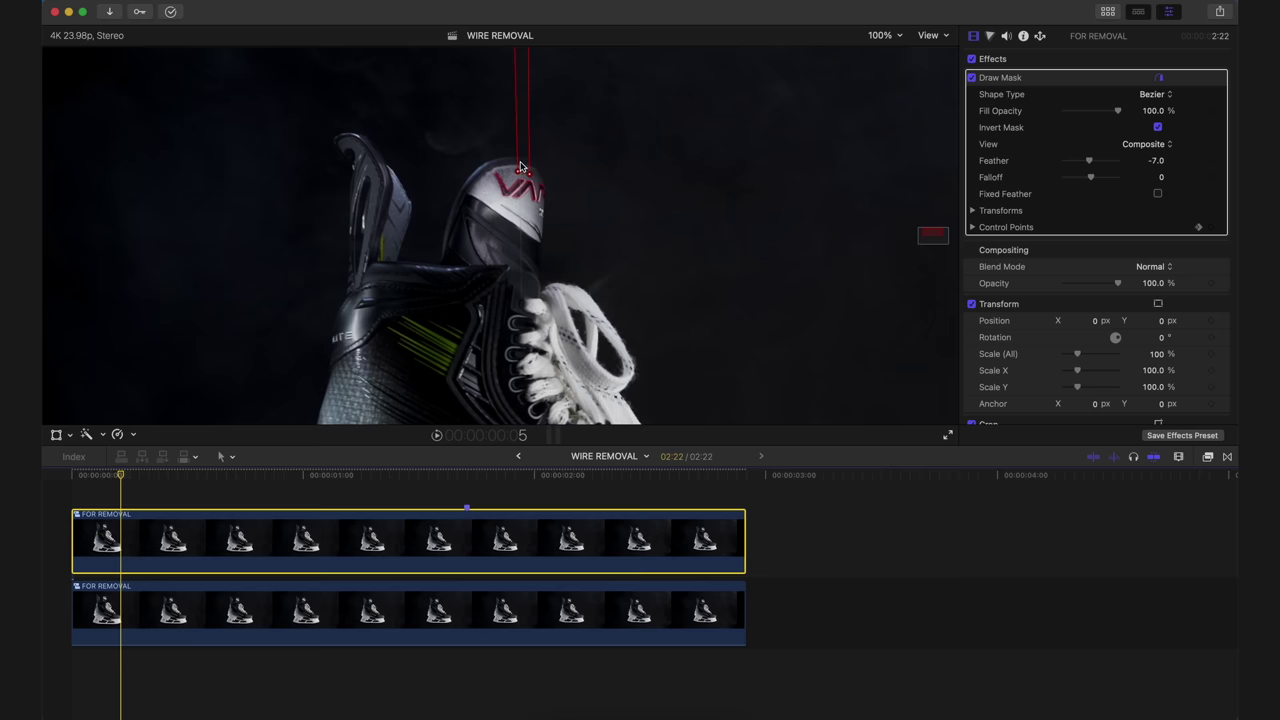
left_click(118, 476)
left_click(94, 476)
left_click(521, 122)
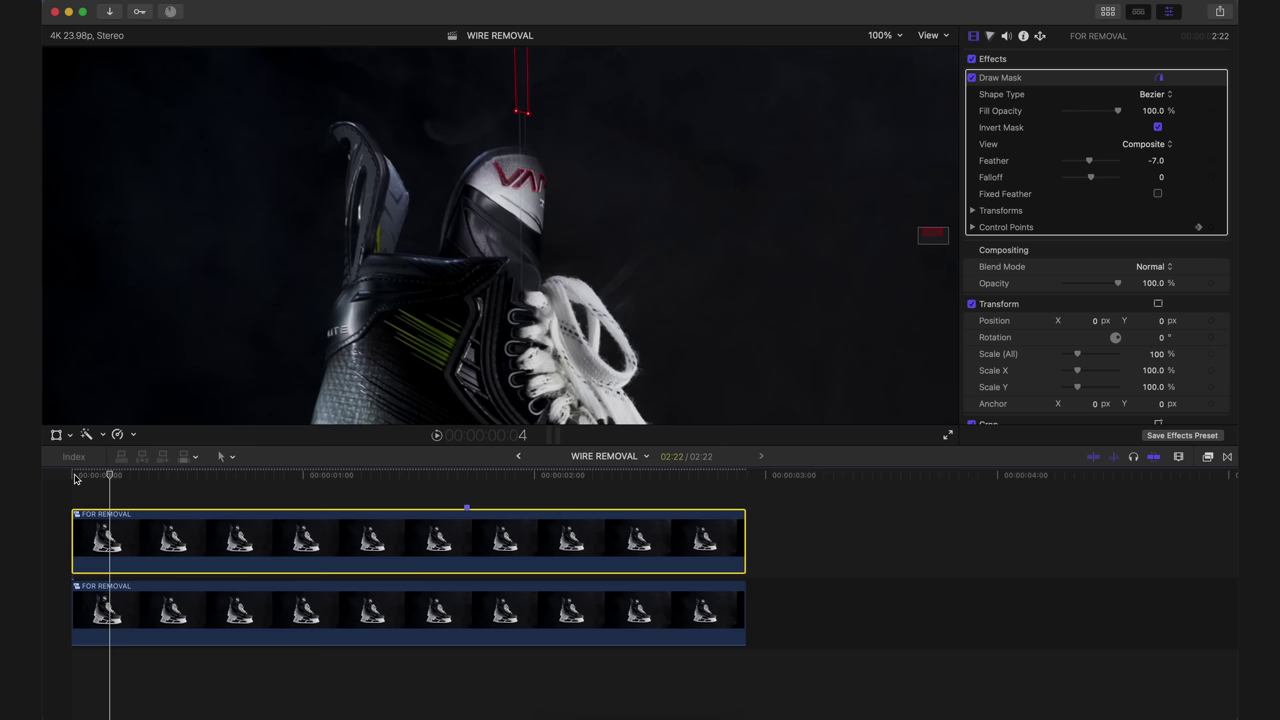
left_click(521, 112)
Step forward from frame 5 through 1:20, nudging mask points onto the wire up to 2:22
key("Right")
key("Right")
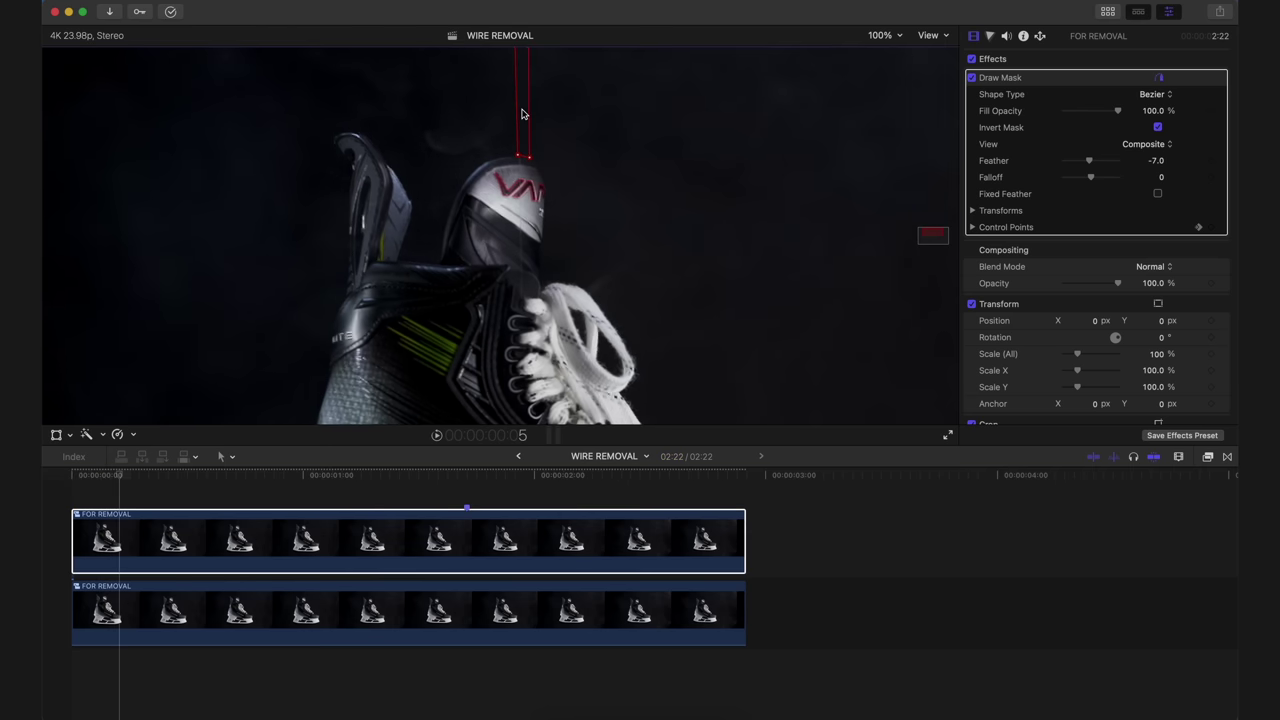
left_click(154, 474)
key("Right")
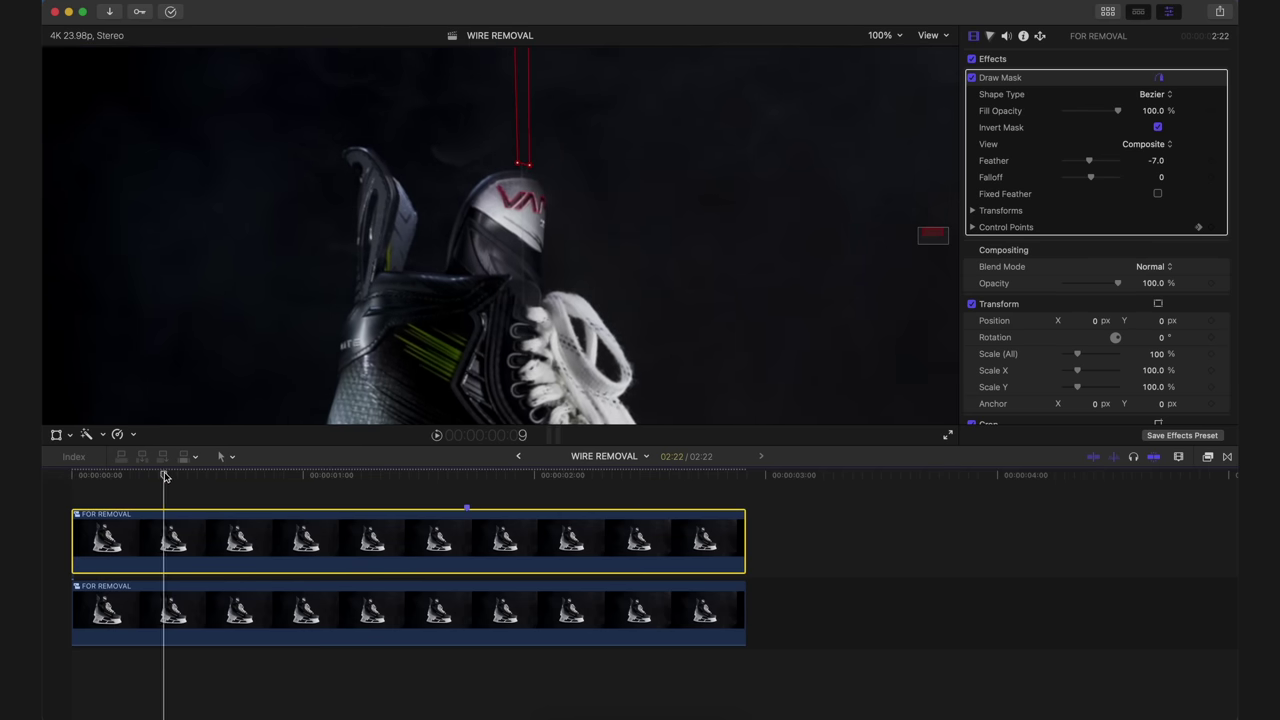
left_click(525, 146)
left_click_drag(166, 475, 475, 489)
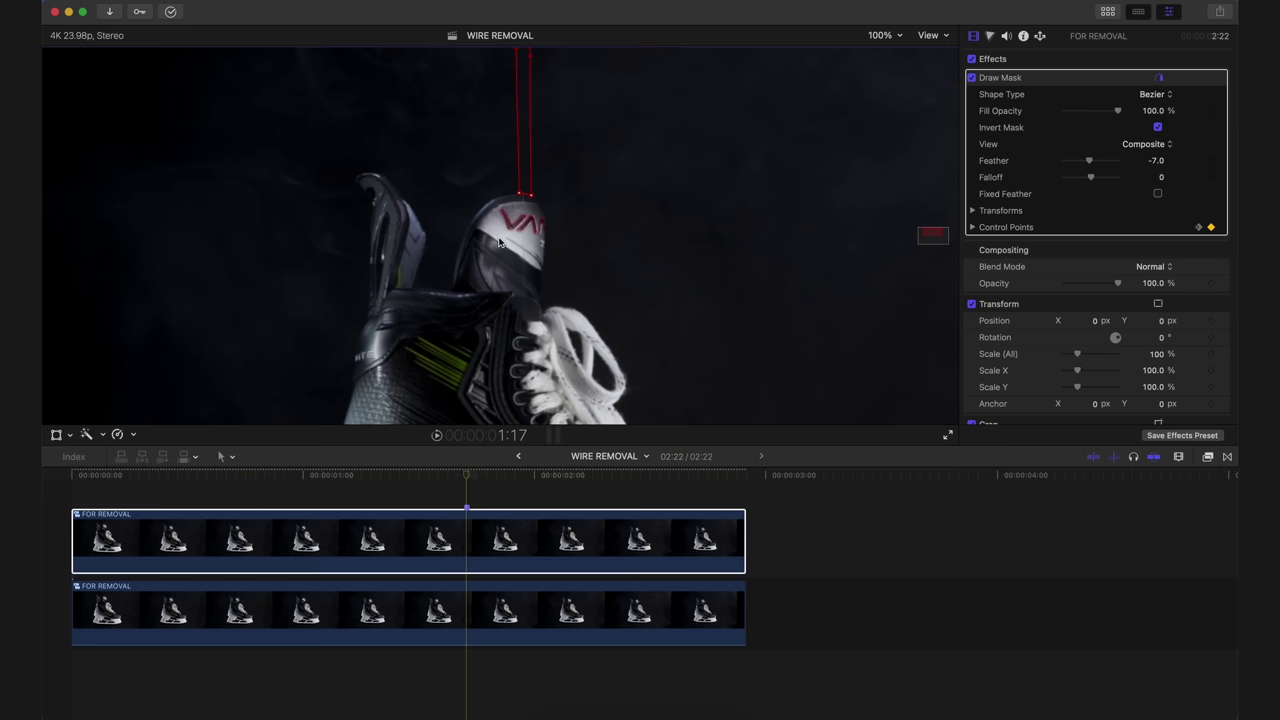
left_click(503, 476)
left_click(525, 177)
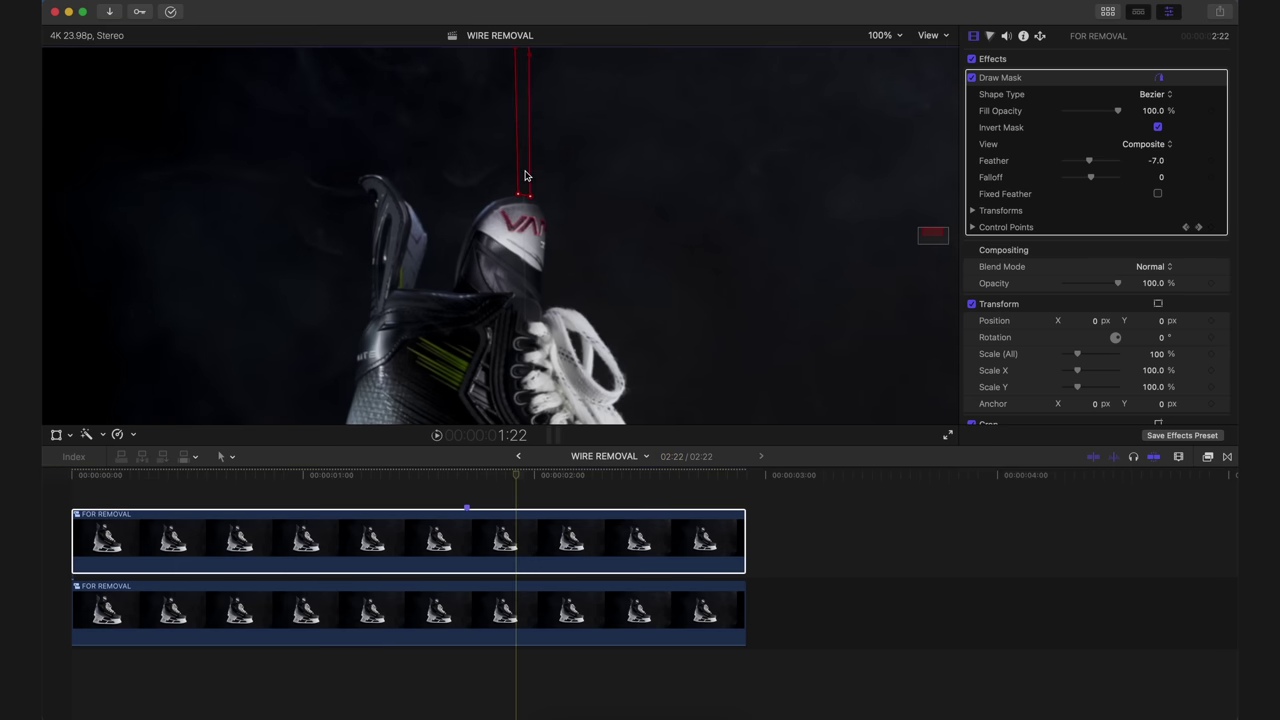
left_click(517, 477)
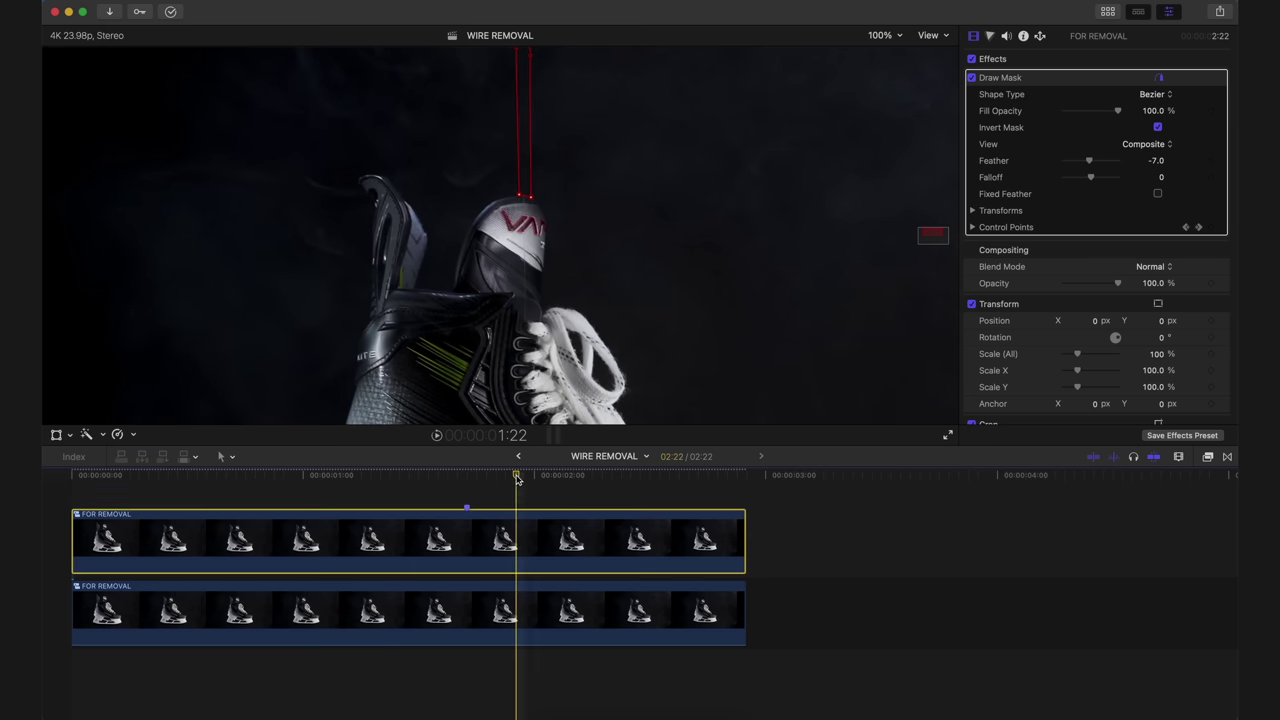
left_click_drag(584, 477, 750, 481)
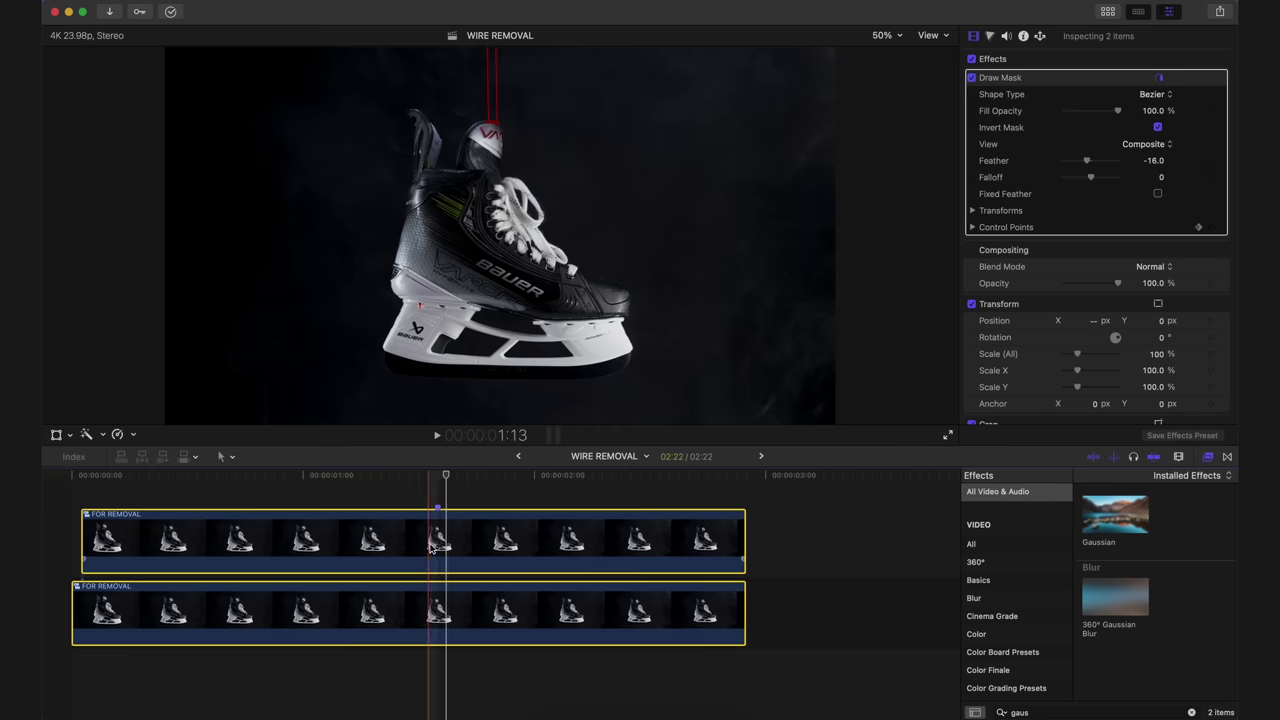
Merge both clips into compound clip 'PART 2' and stack a duplicate above it
right_click(431, 547)
left_click(465, 418)
type("PA")
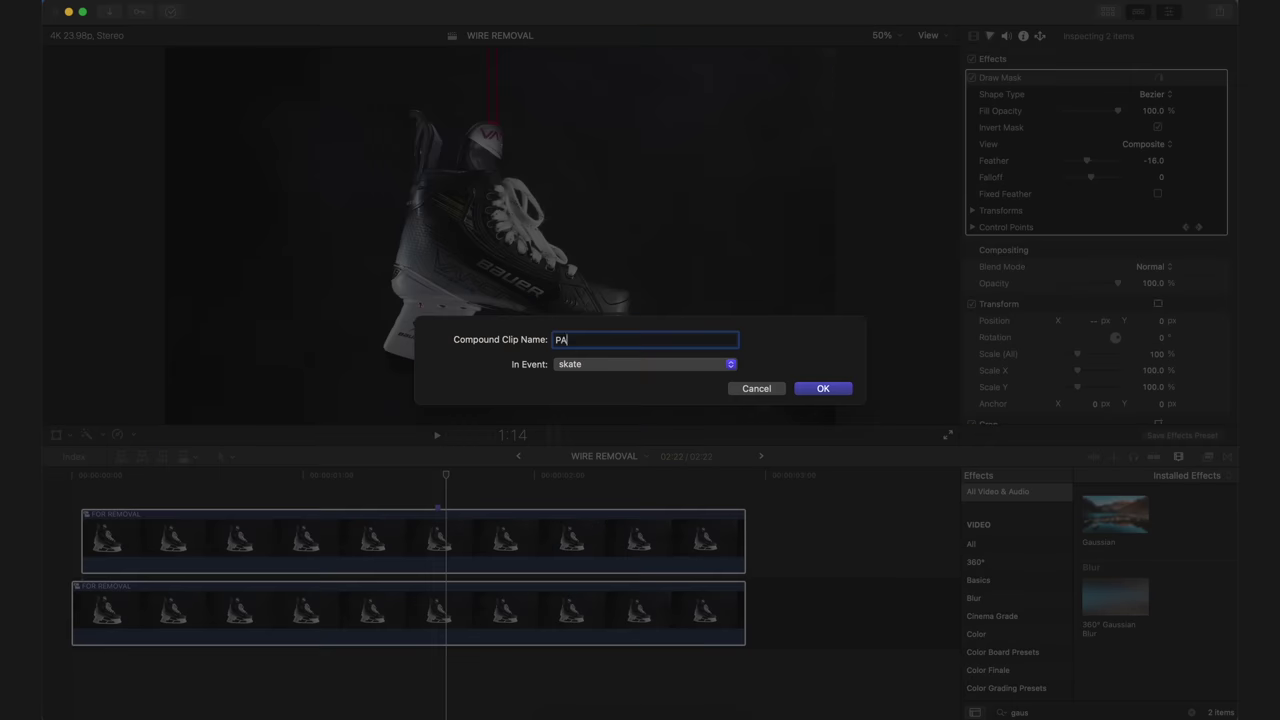
type("RT 2")
key("Return")
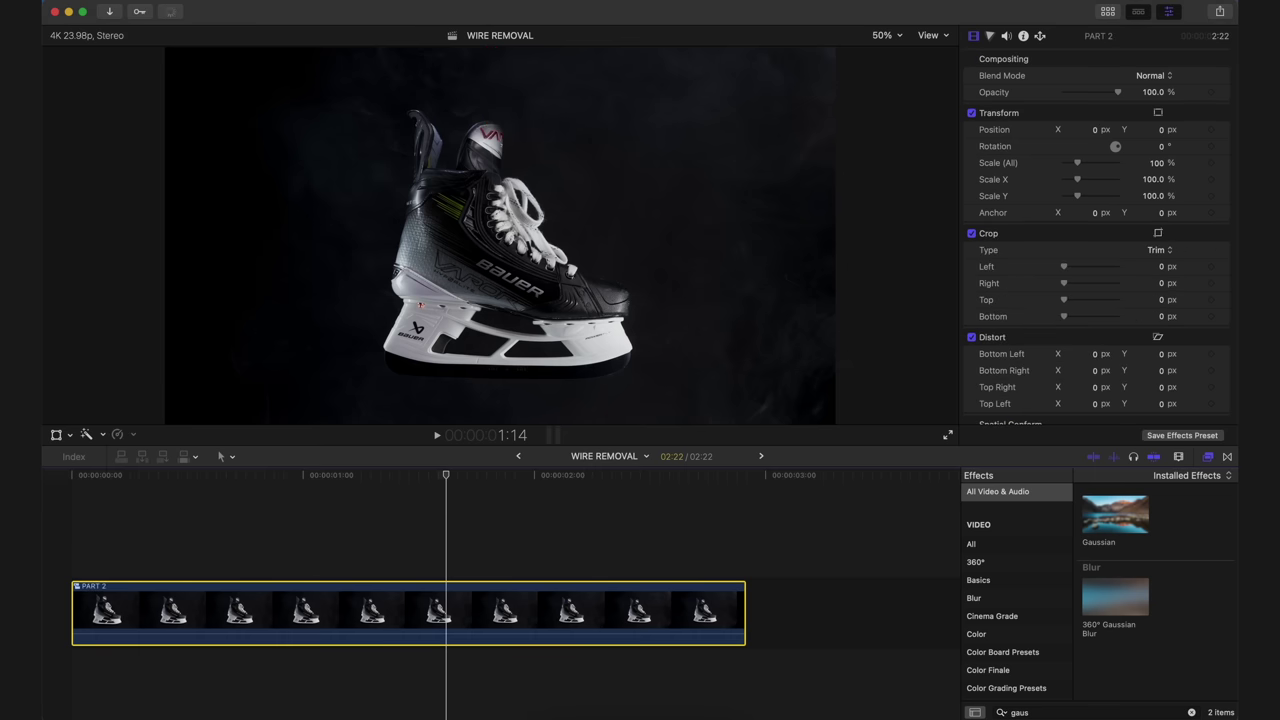
left_click_drag(450, 627, 450, 561)
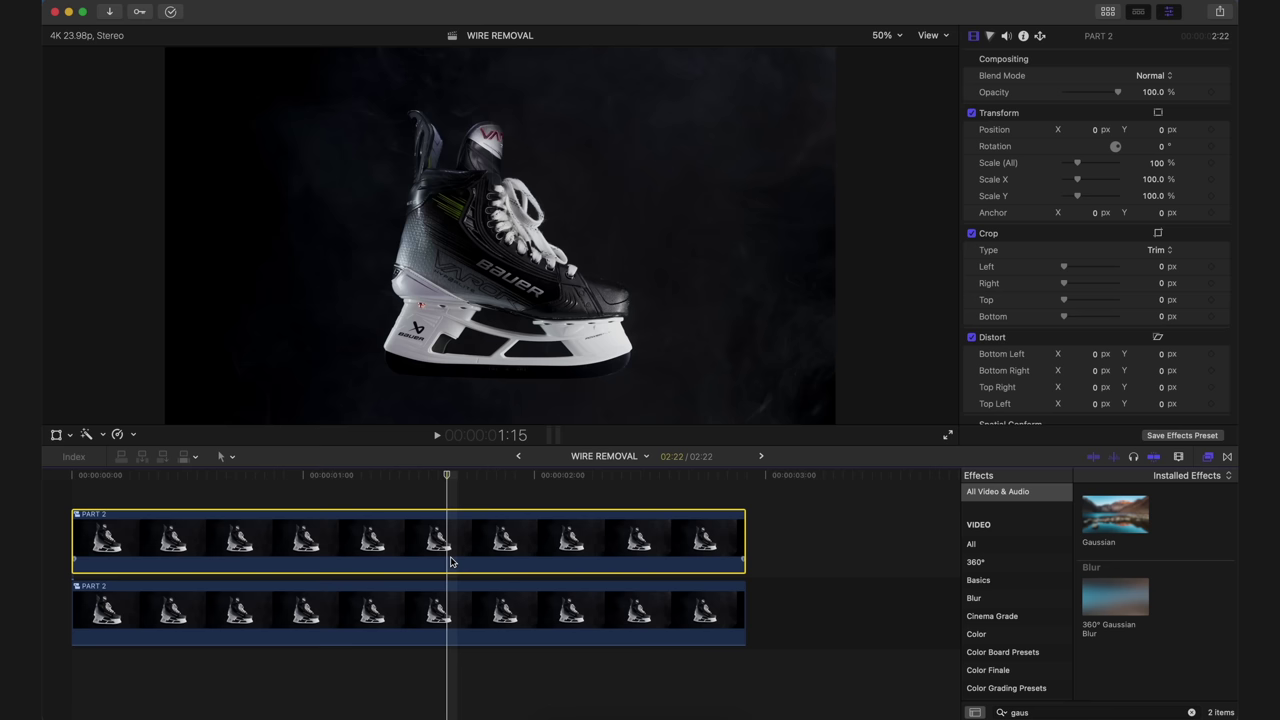
left_click(448, 624)
Disable the lower PART 2 clip, zoom the viewer to 200%, and apply Draw Mask to the upper copy
key("v")
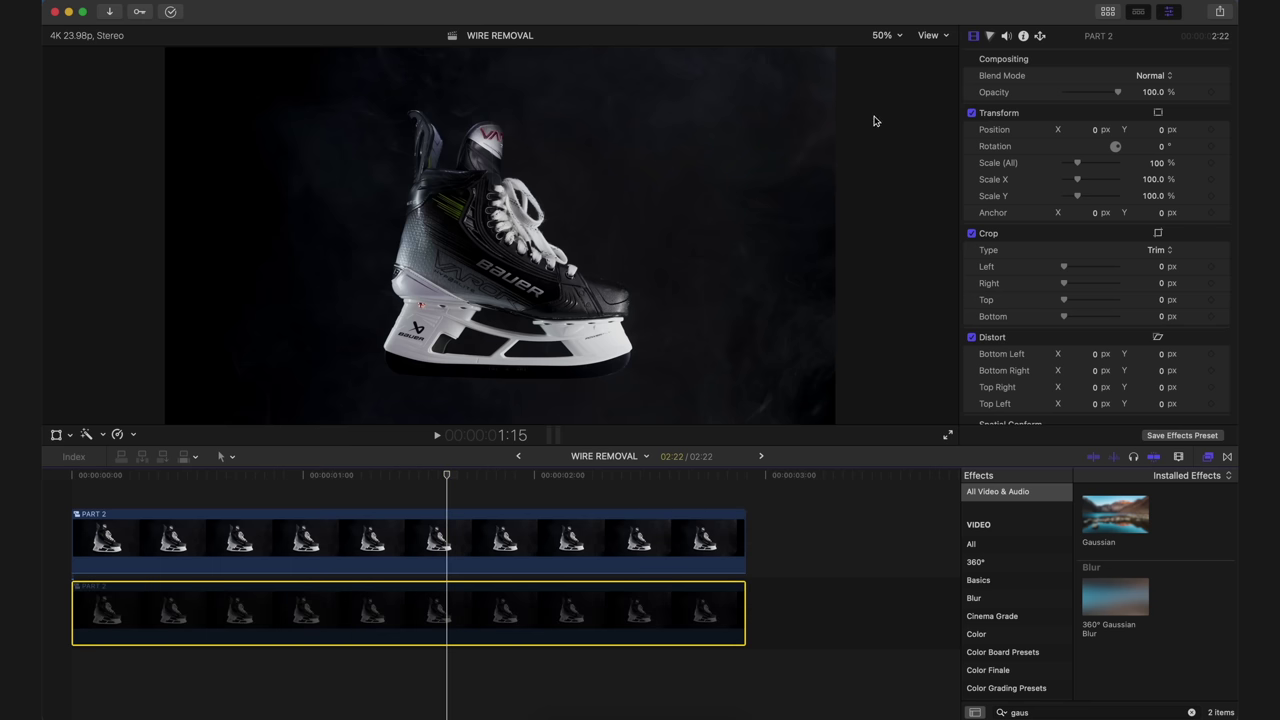
left_click(884, 36)
left_click(893, 152)
left_click_drag(928, 231, 932, 237)
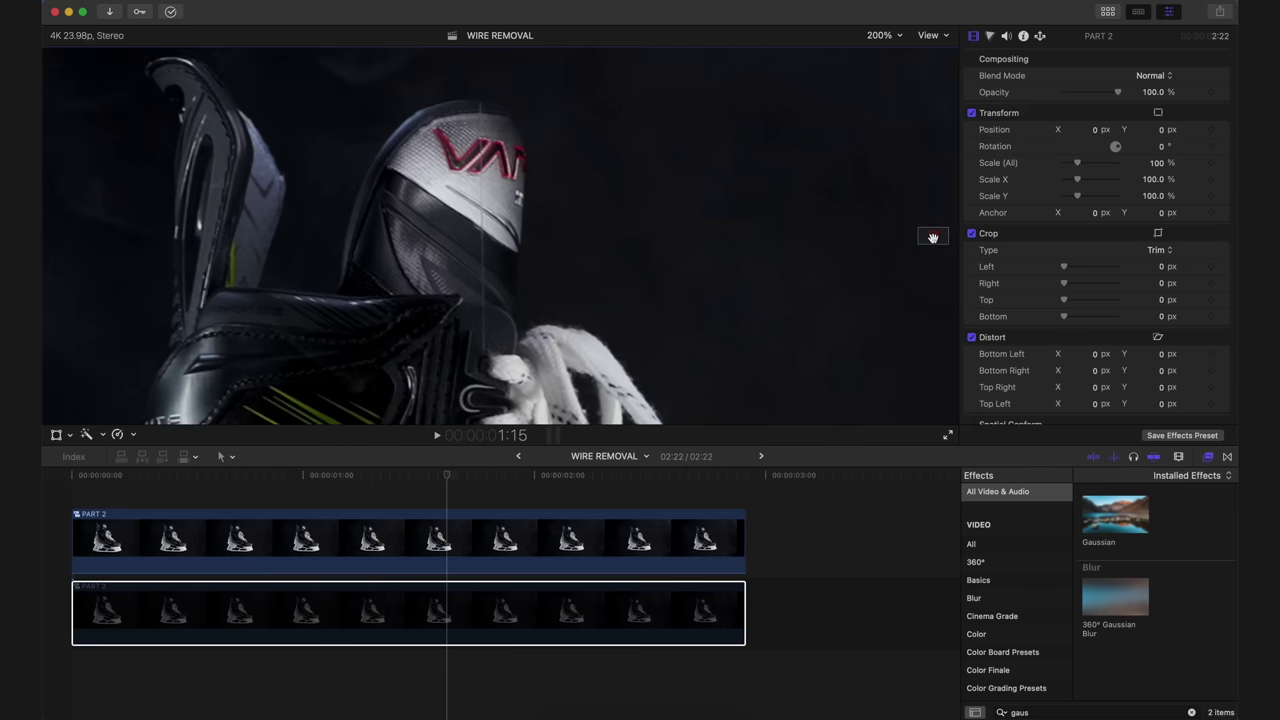
left_click(1024, 712)
key("BackSpace")
key("BackSpace")
key("BackSpace")
type("DRAW")
left_click_drag(1115, 521, 710, 540)
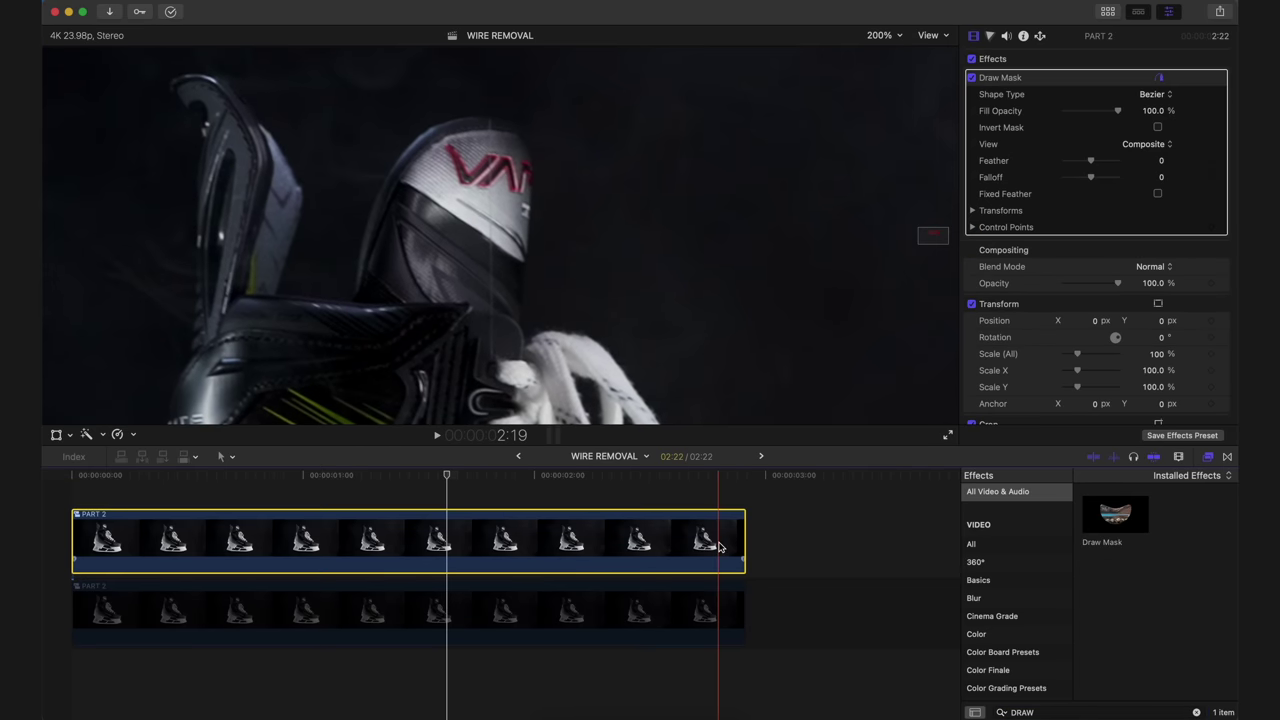
Trace a four-point mask strip around the wire, widen it, and reset Feather to 0
left_click(467, 101)
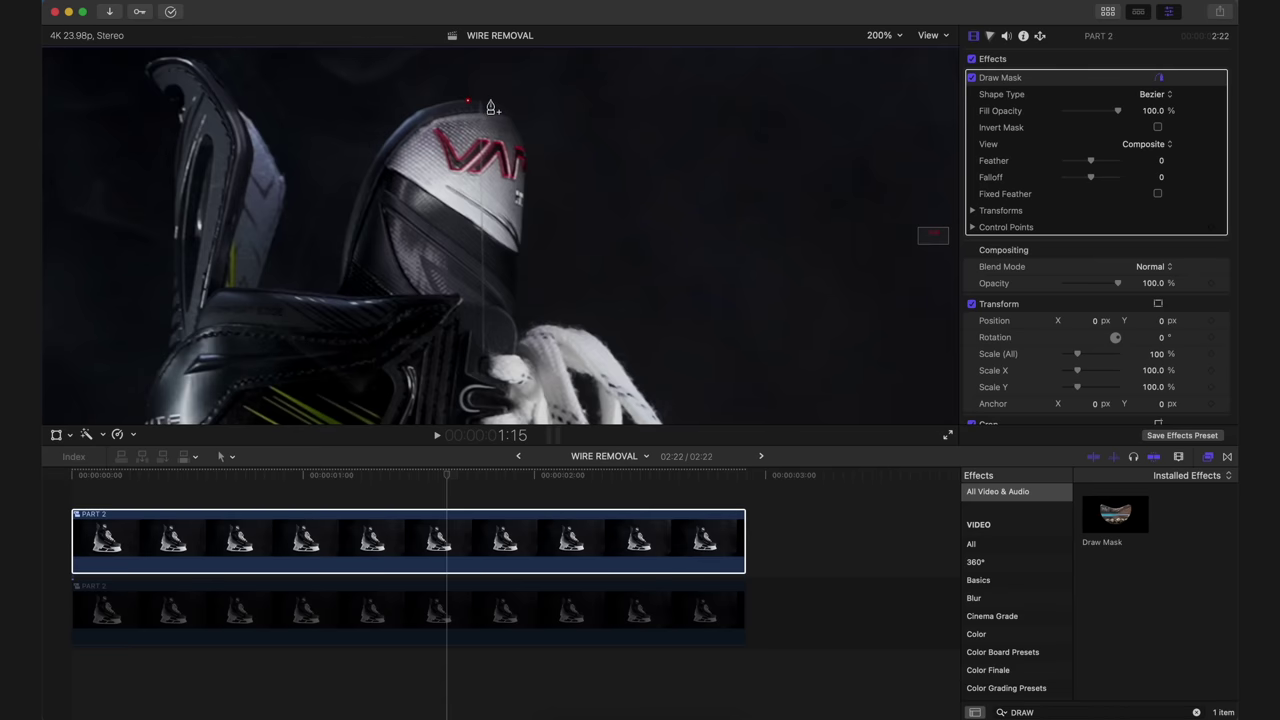
left_click(493, 102)
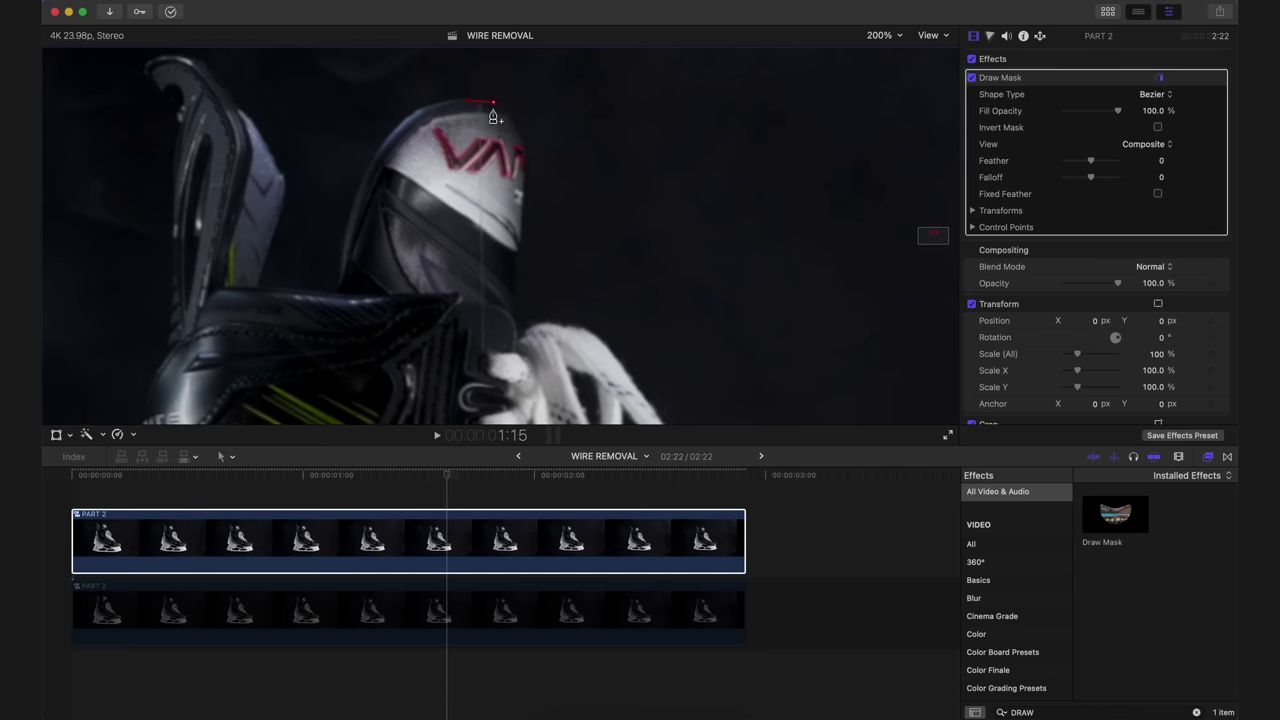
left_click(497, 355)
left_click(471, 355)
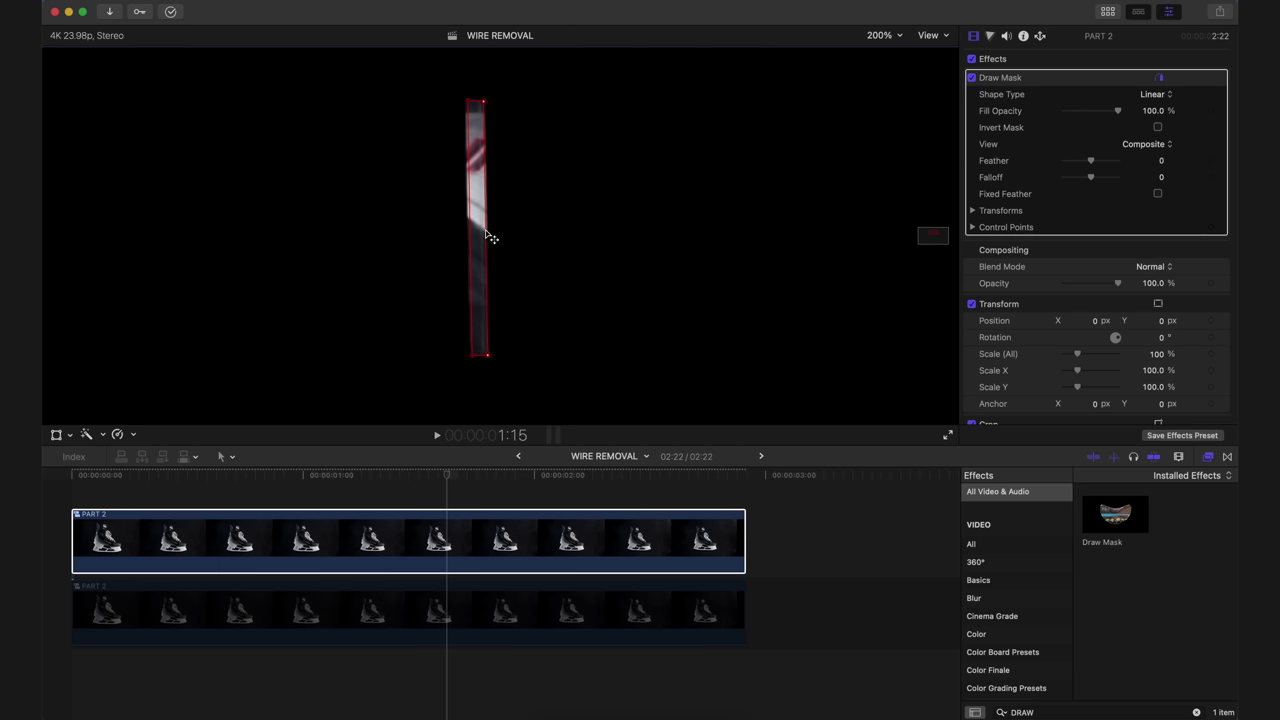
left_click_drag(490, 236, 496, 237)
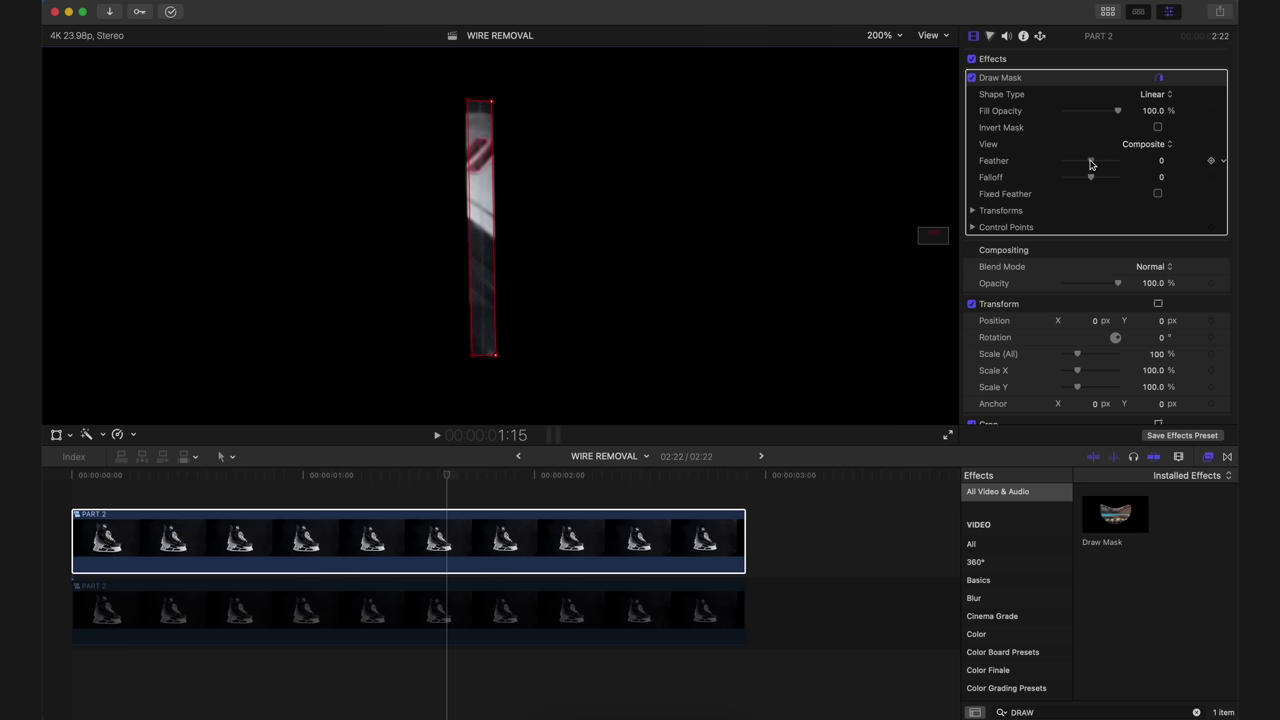
left_click_drag(1091, 163, 1089, 164)
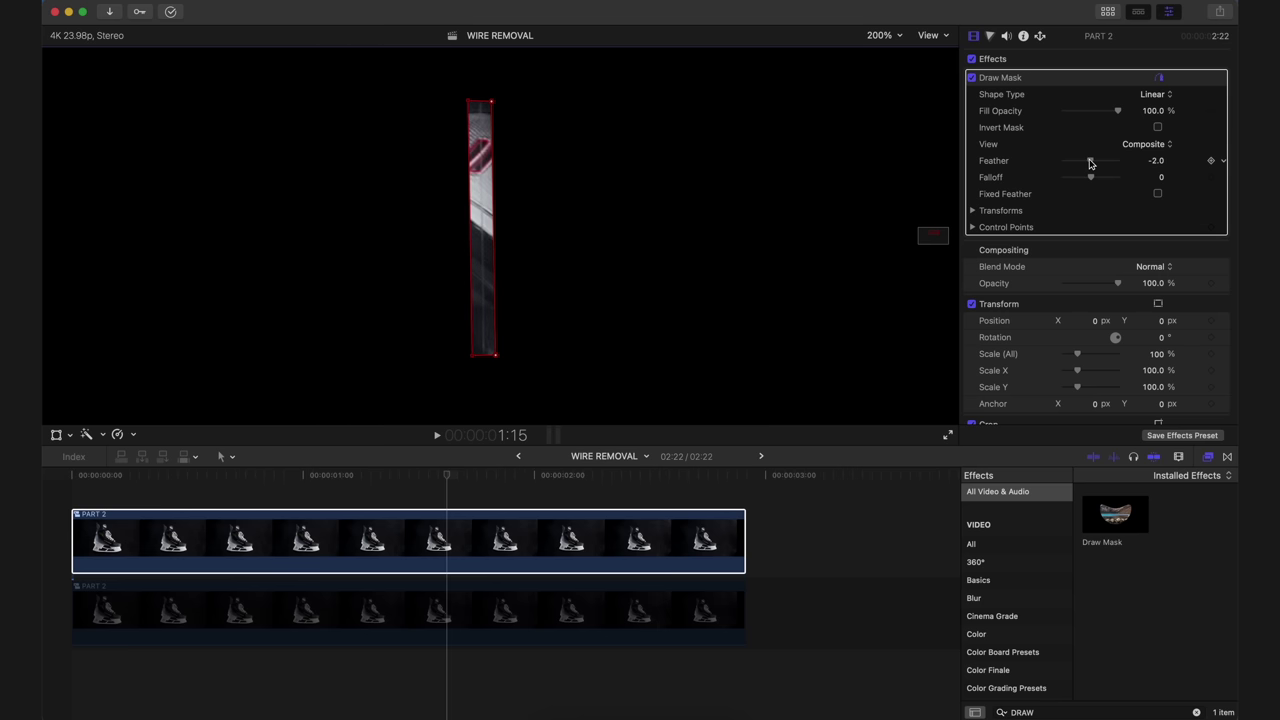
left_click(1223, 161)
left_click(1215, 166)
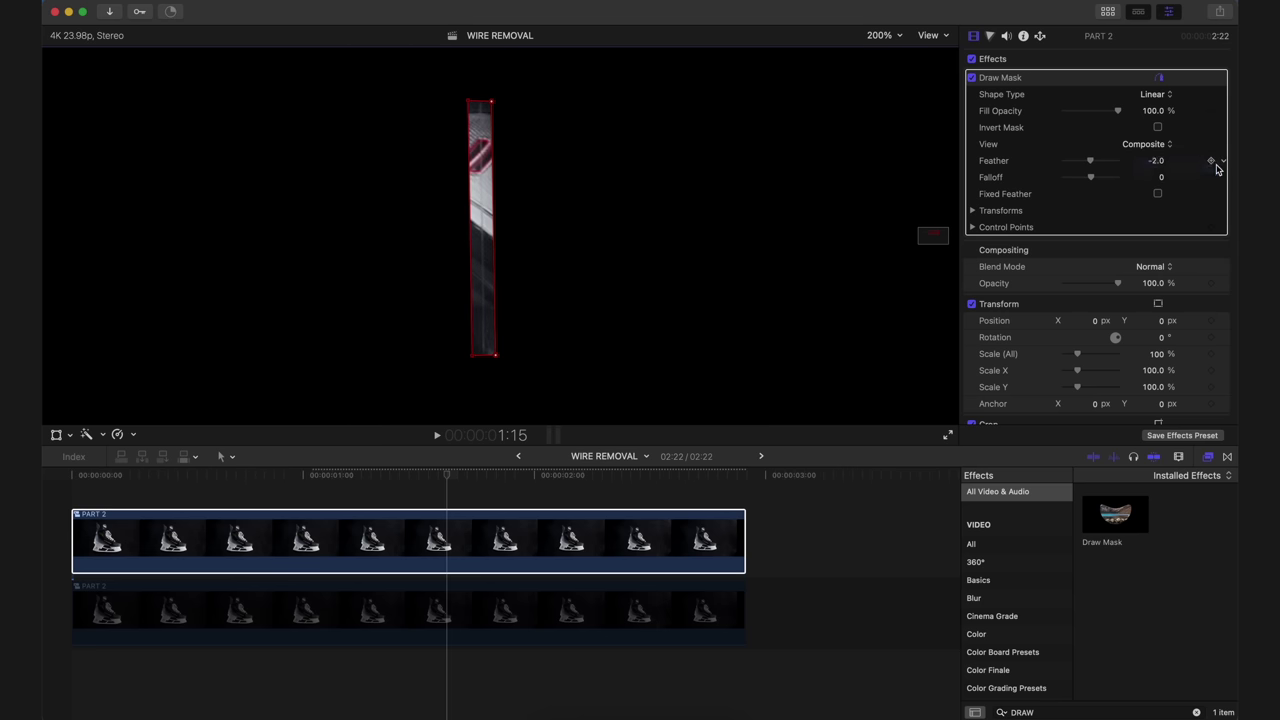
Invert the wire mask on the upper PART 2 clip and select the lower copy
left_click(1158, 128)
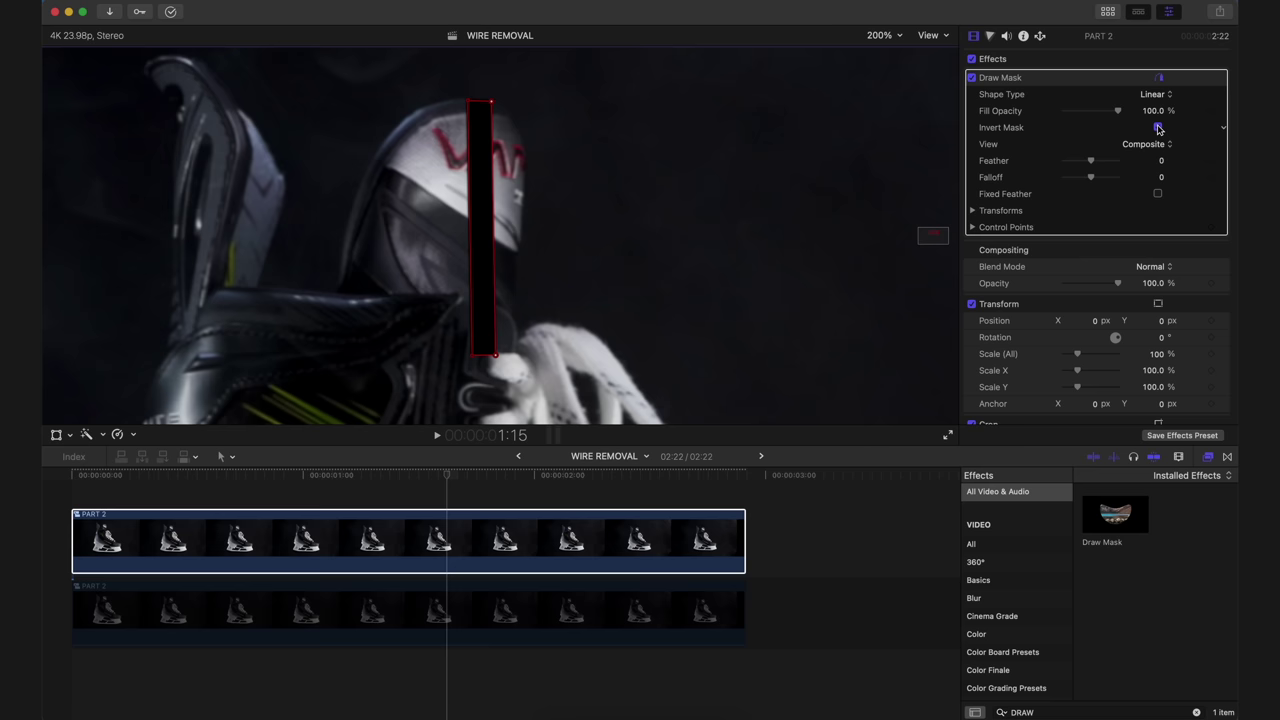
left_click(445, 541)
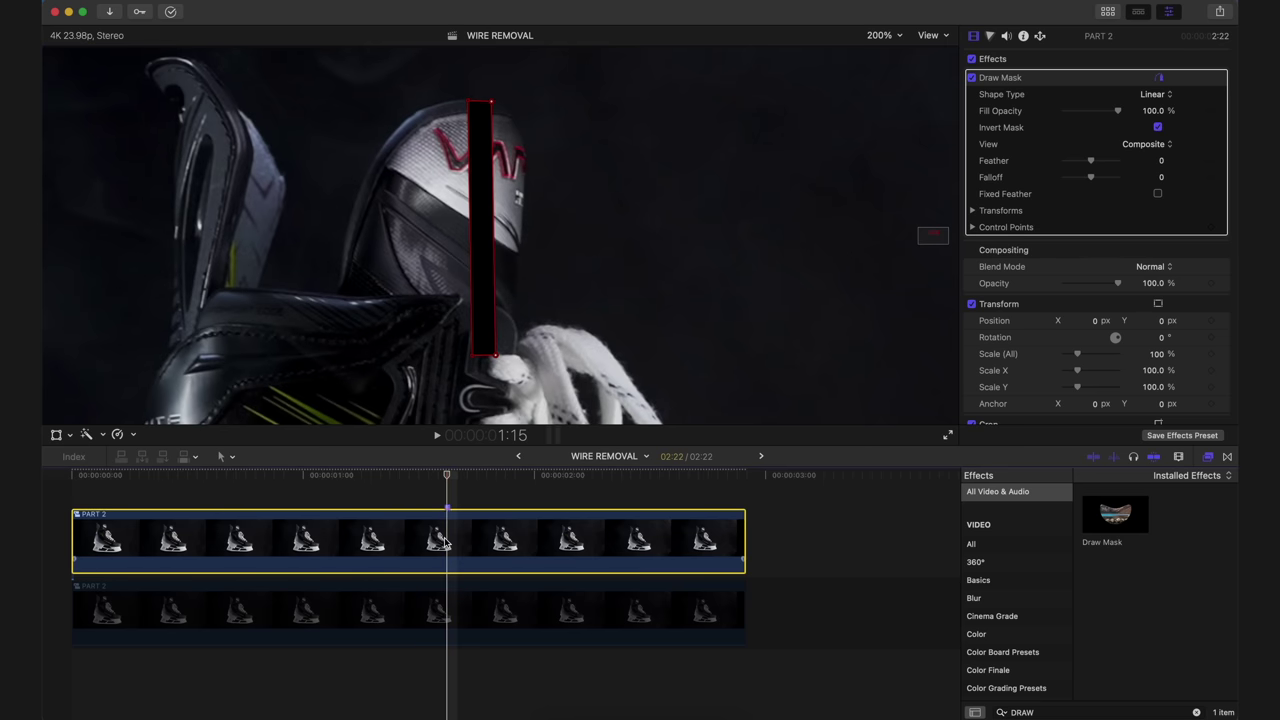
left_click(445, 612)
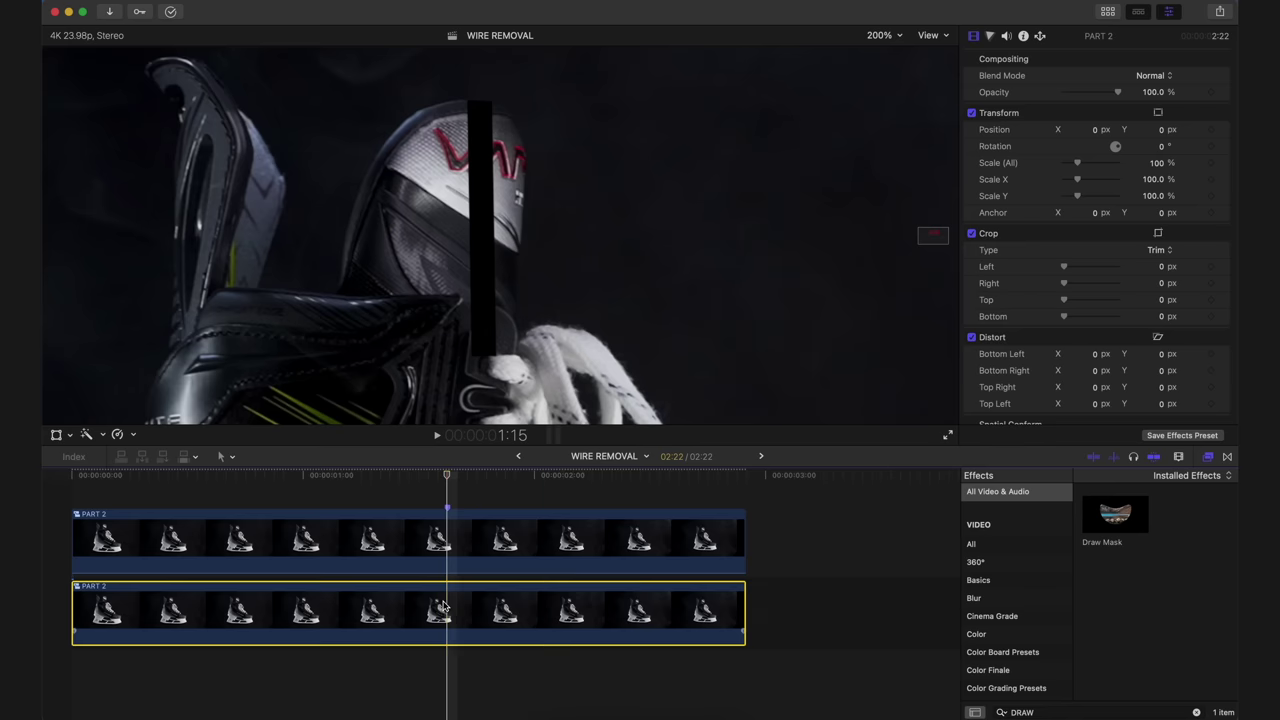
Blur the lower PART 2 clip with Gaussian at Amount 4.86 and Vertical 0
left_click(1050, 712)
type("gaus")
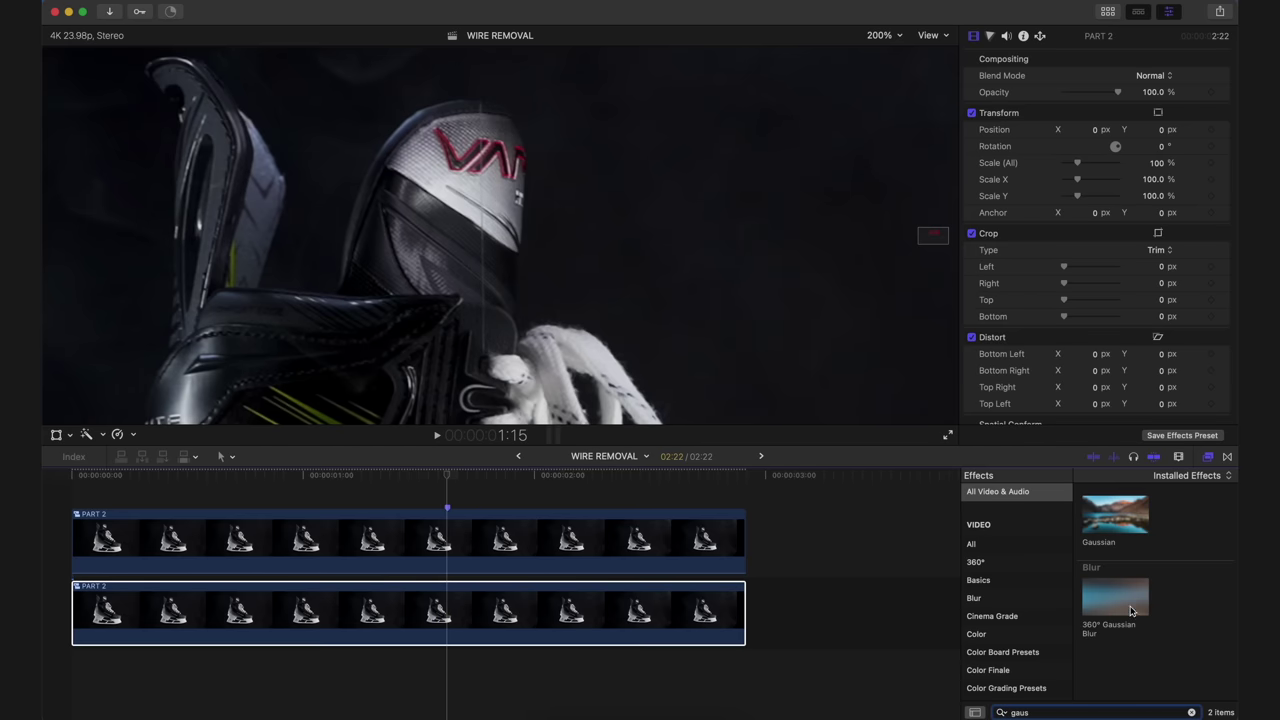
left_click_drag(1115, 514, 708, 607)
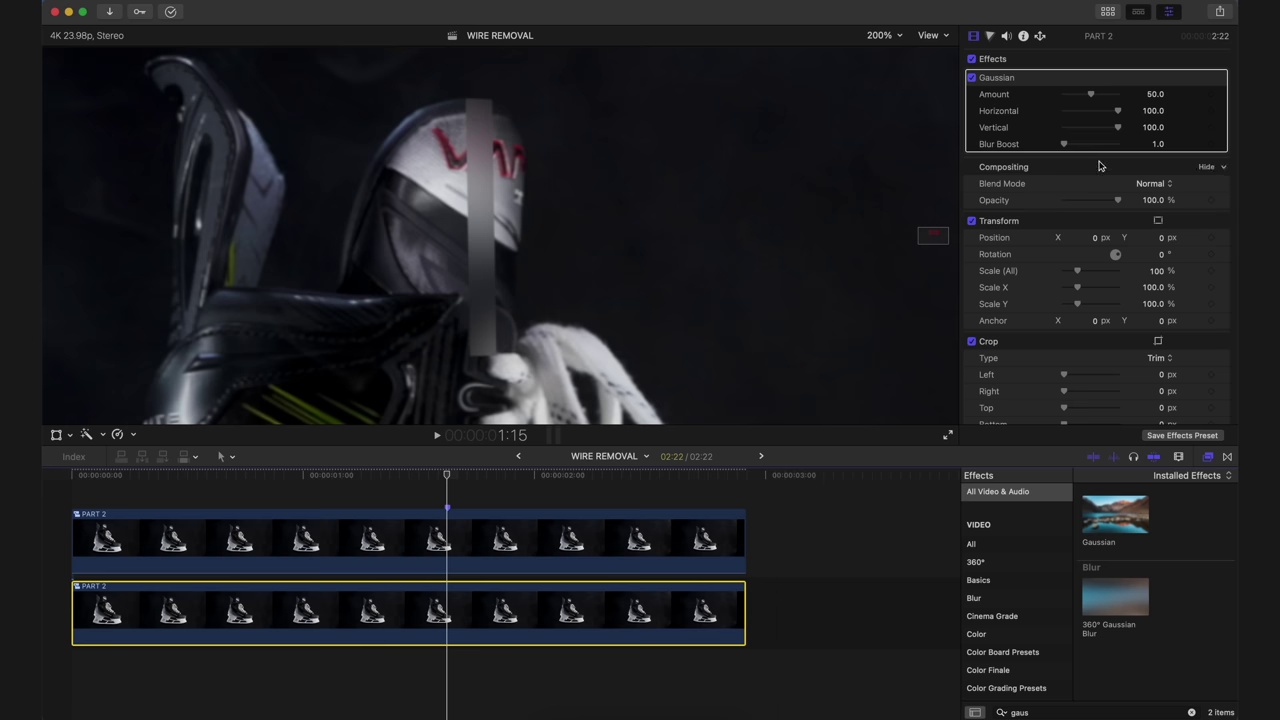
left_click_drag(1116, 127, 1066, 97)
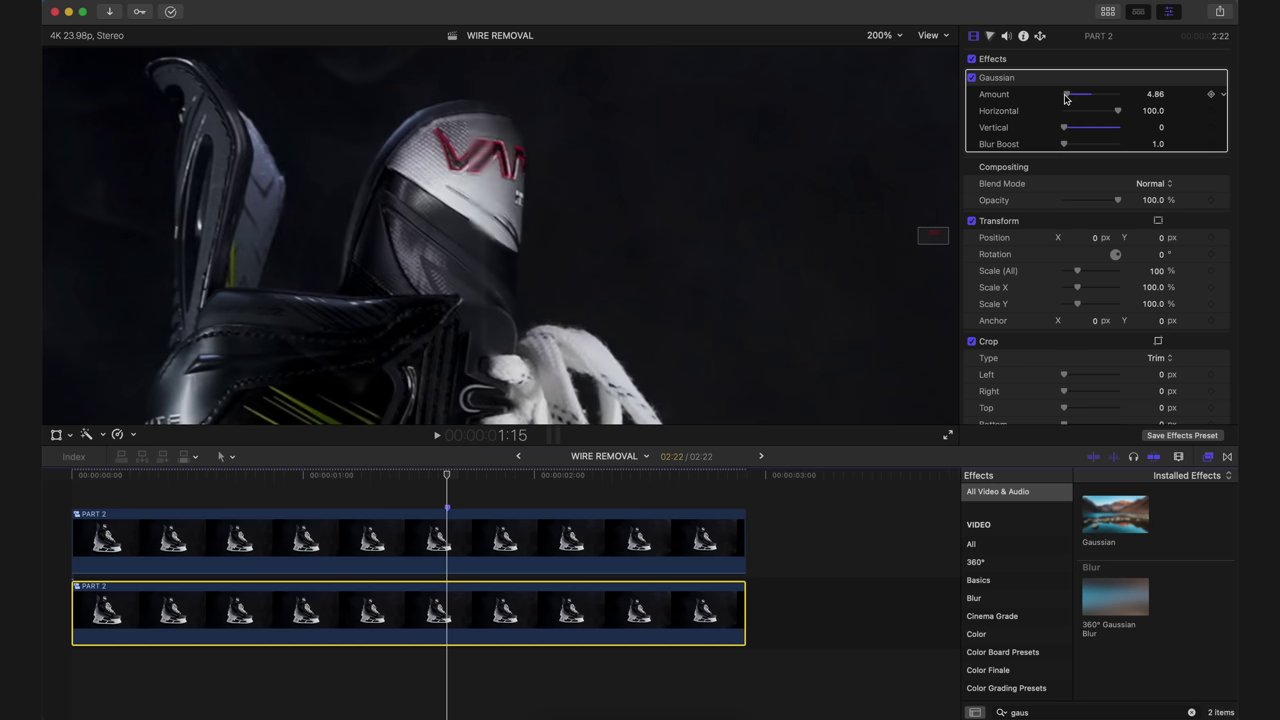
left_click(630, 545)
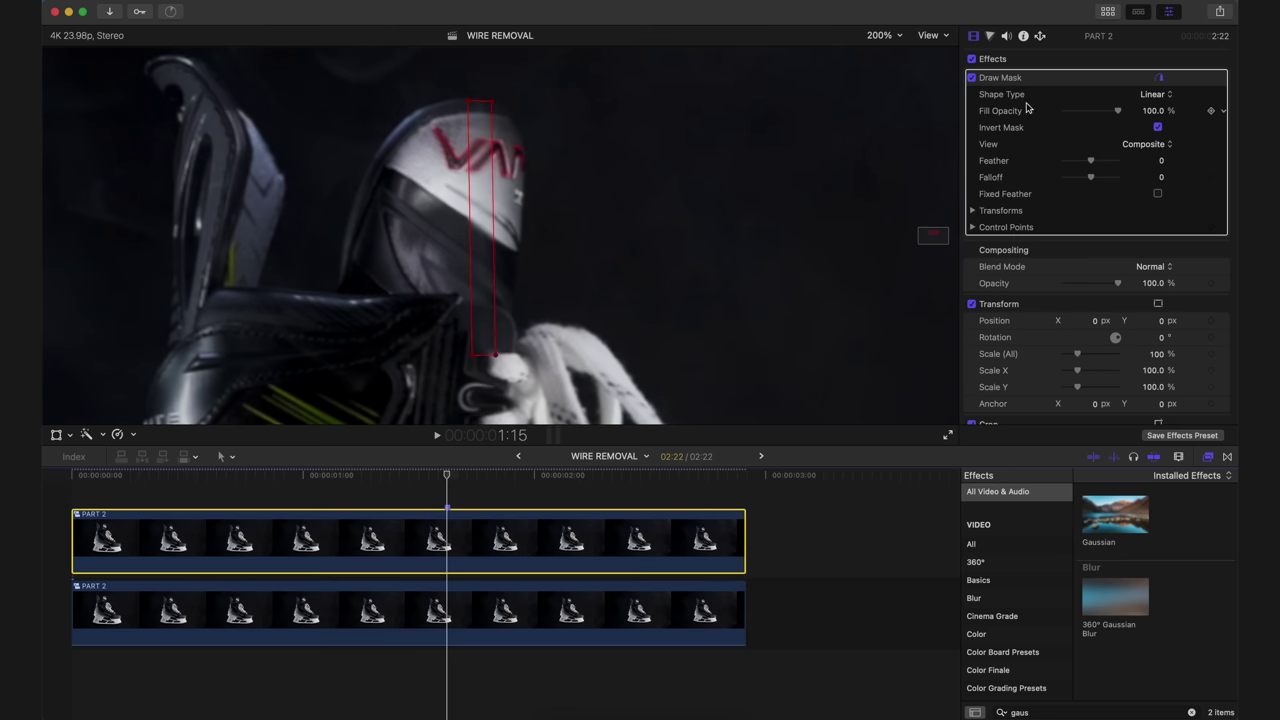
Set the upper wire mask's Feather to -6.0 and hide its on-screen outline
left_click_drag(1091, 164, 1085, 163)
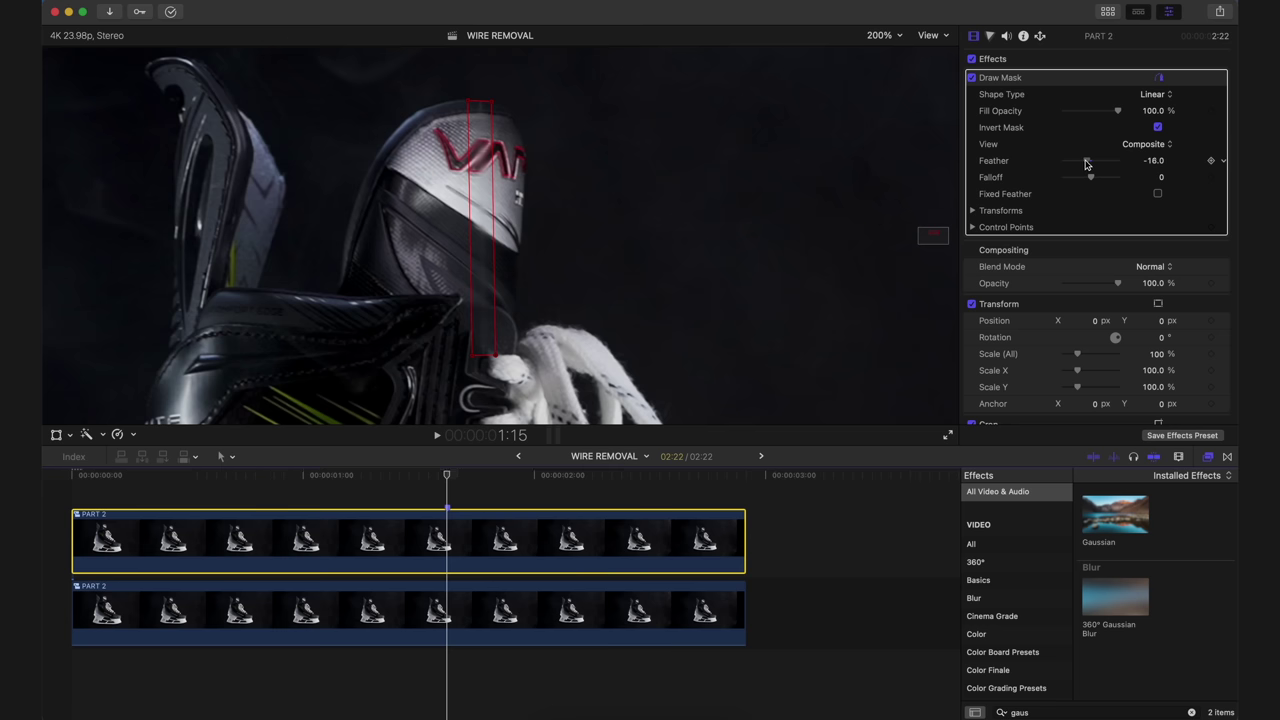
left_click_drag(1087, 164, 1089, 164)
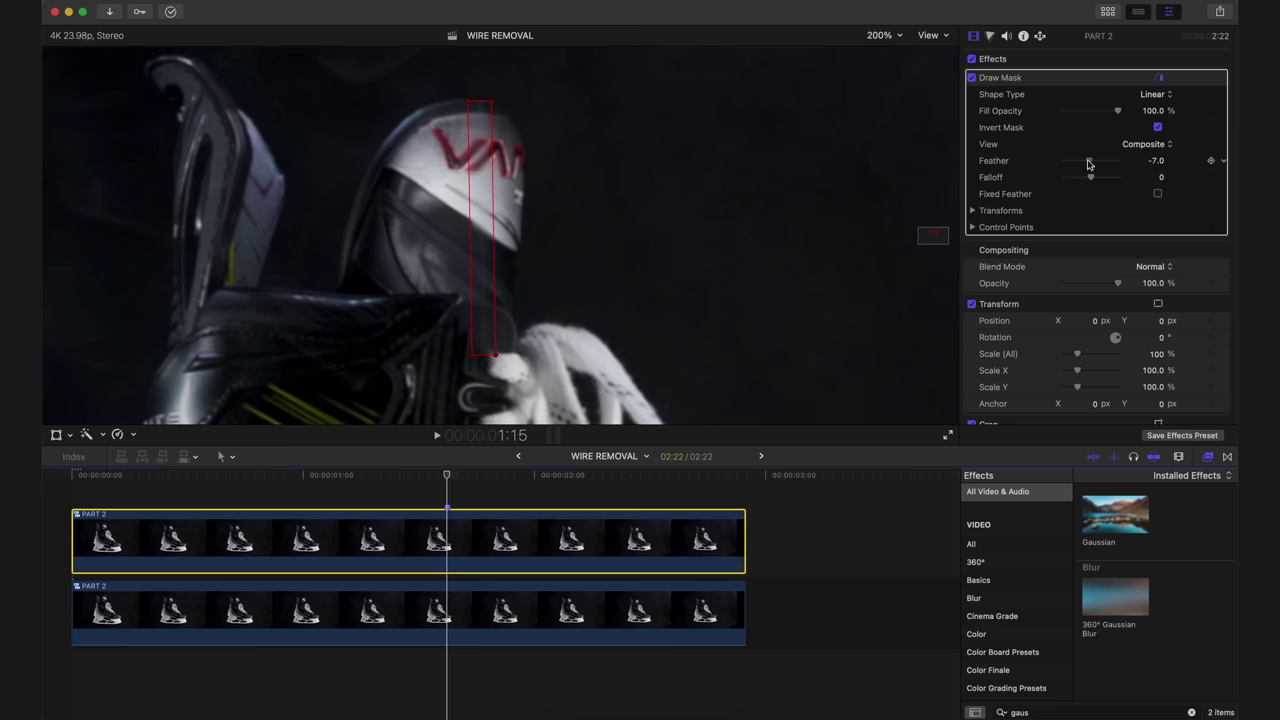
left_click_drag(1089, 164, 1090, 164)
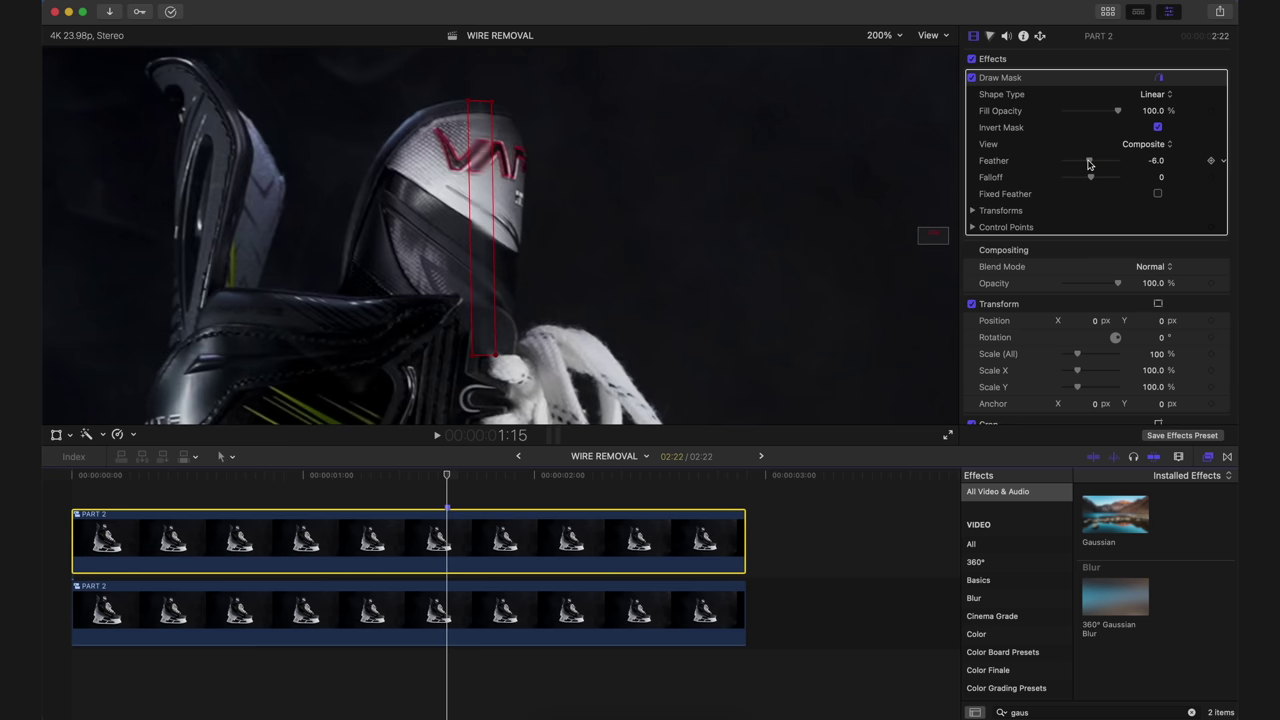
left_click(1160, 80)
left_click(449, 636)
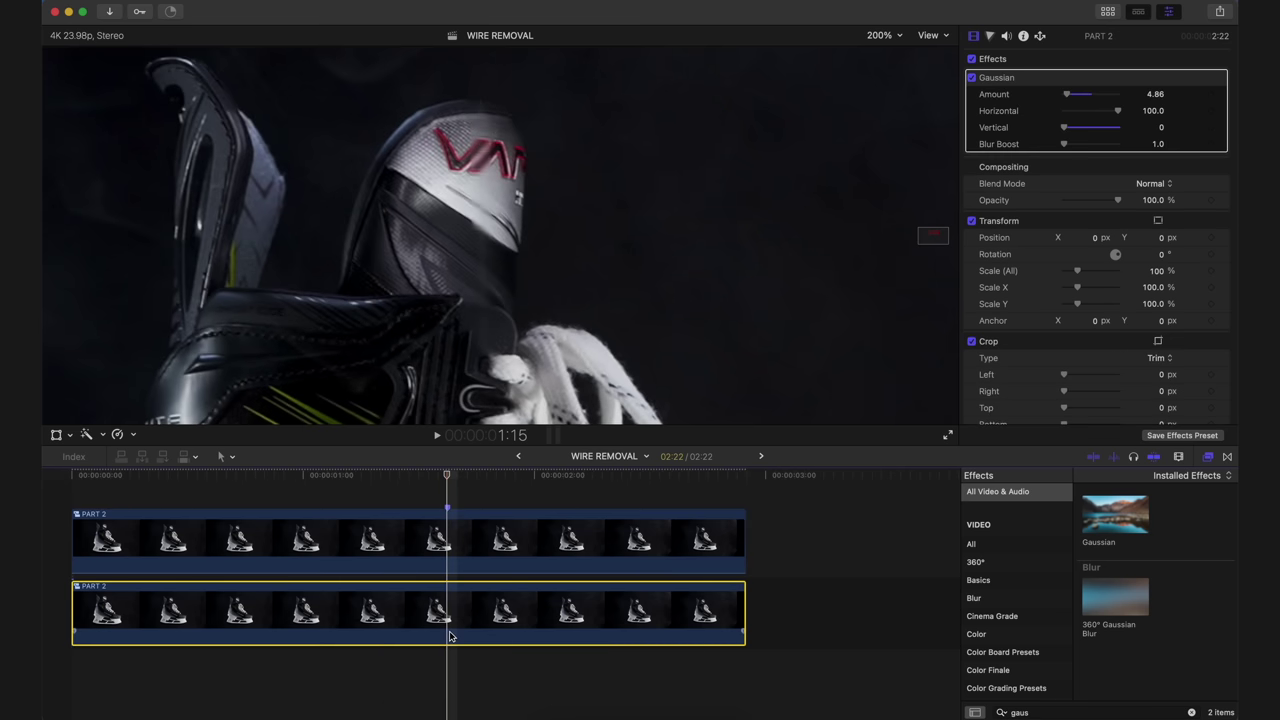
Raise the lower PART 2 clip's Color Board exposure highlights to 5%
key("super+6")
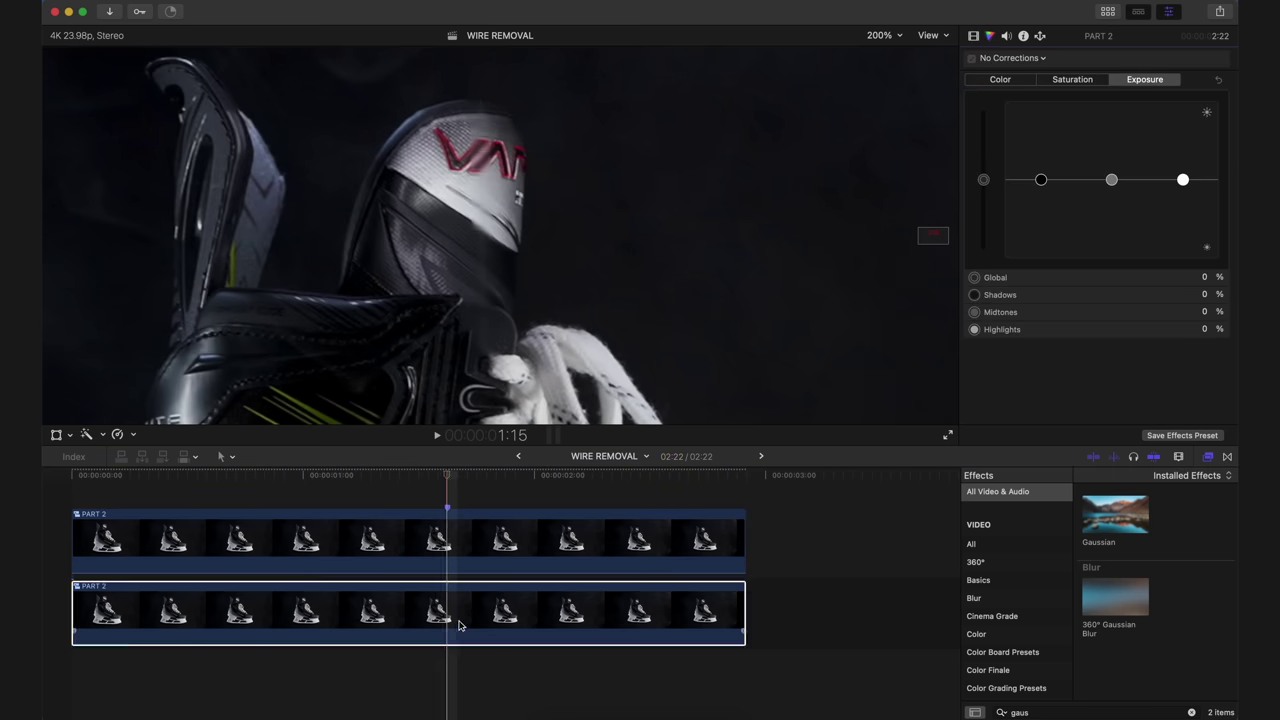
left_click_drag(1180, 178, 1043, 184)
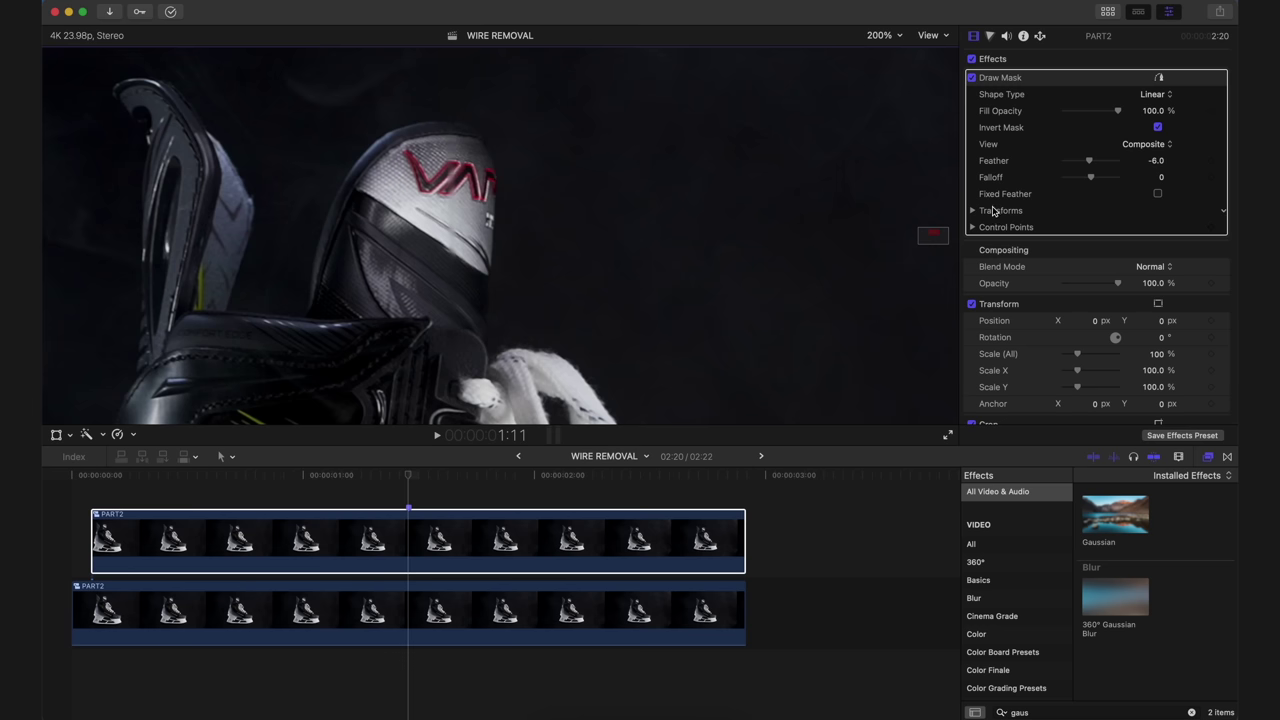
left_click(882, 36)
Zoom the viewer to 150% and add a keyframe on the wire mask's control points
left_click(888, 49)
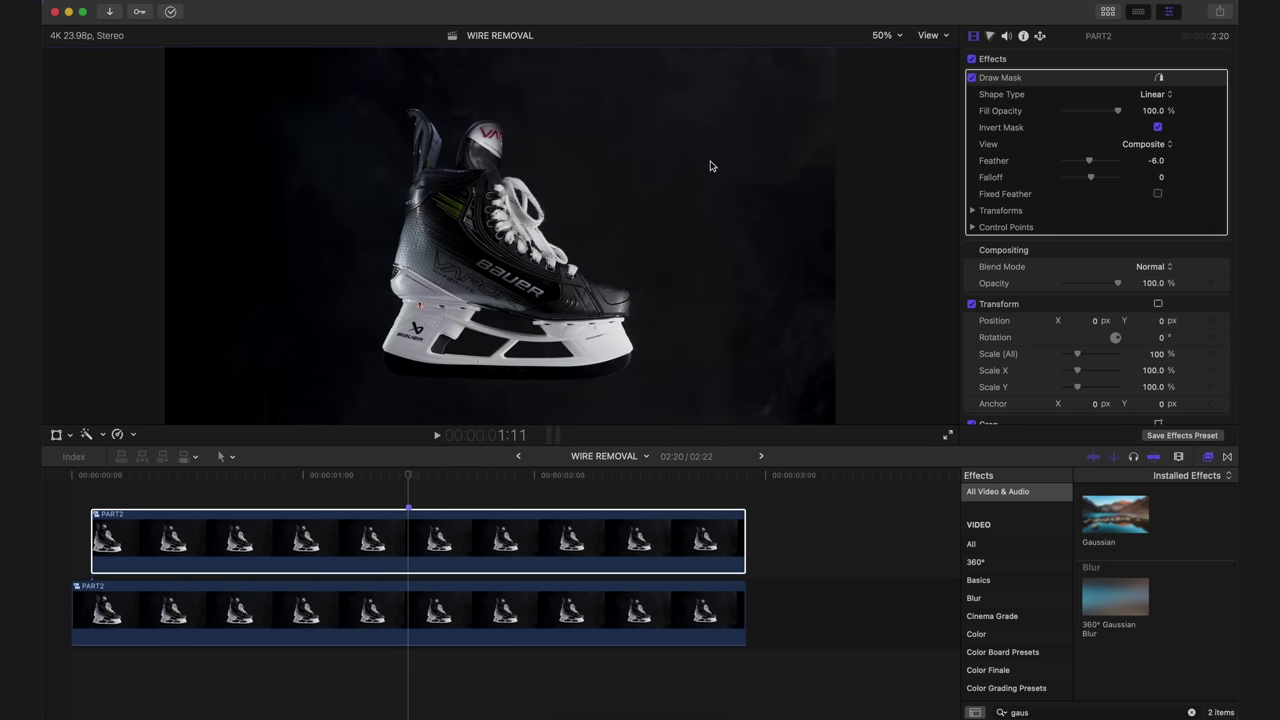
left_click(882, 35)
left_click(890, 157)
right_click(1006, 227)
left_click(1020, 257)
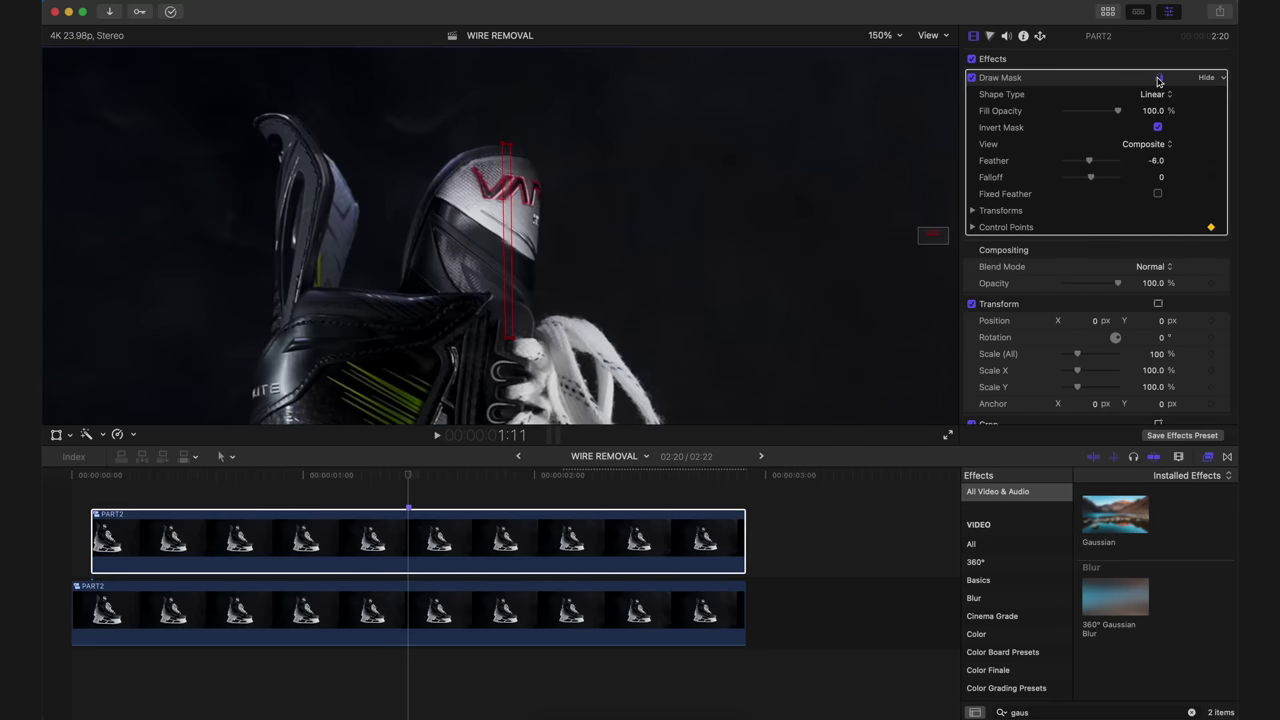
At about frame 8, move the mask's top point up onto the fishing line, then fit the viewer
key("space")
key("space")
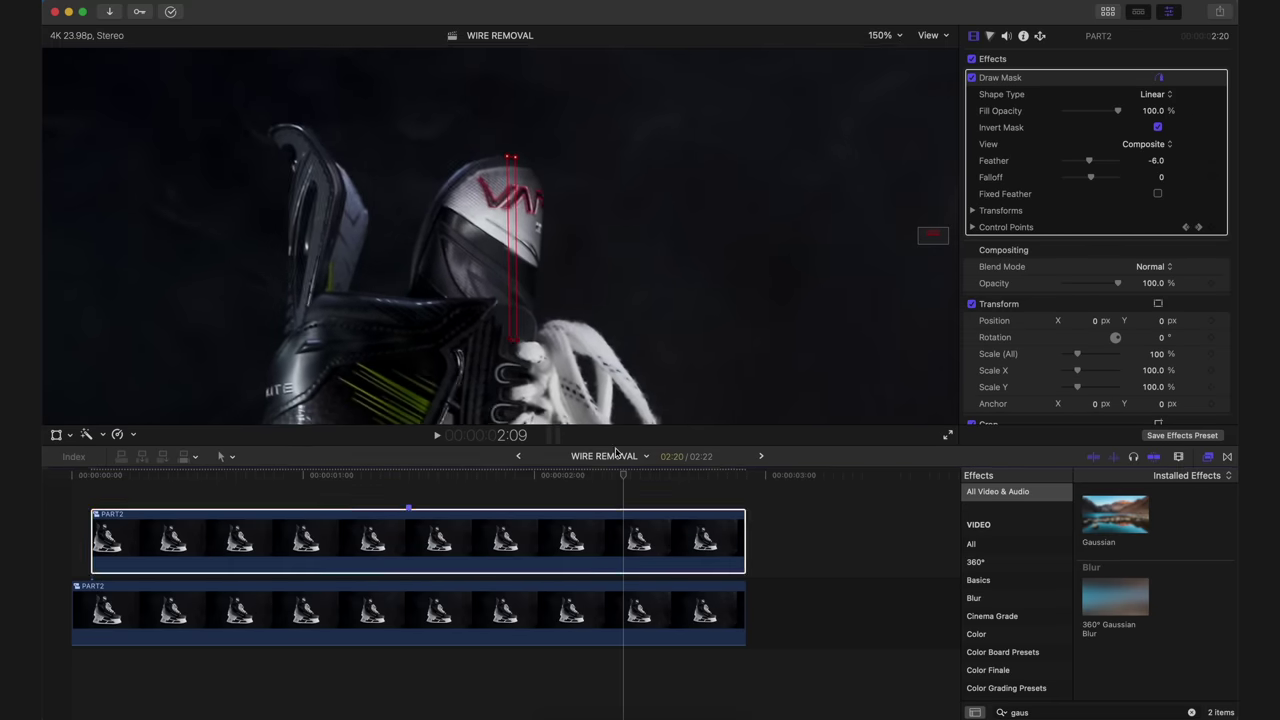
key("shift+space")
key("space")
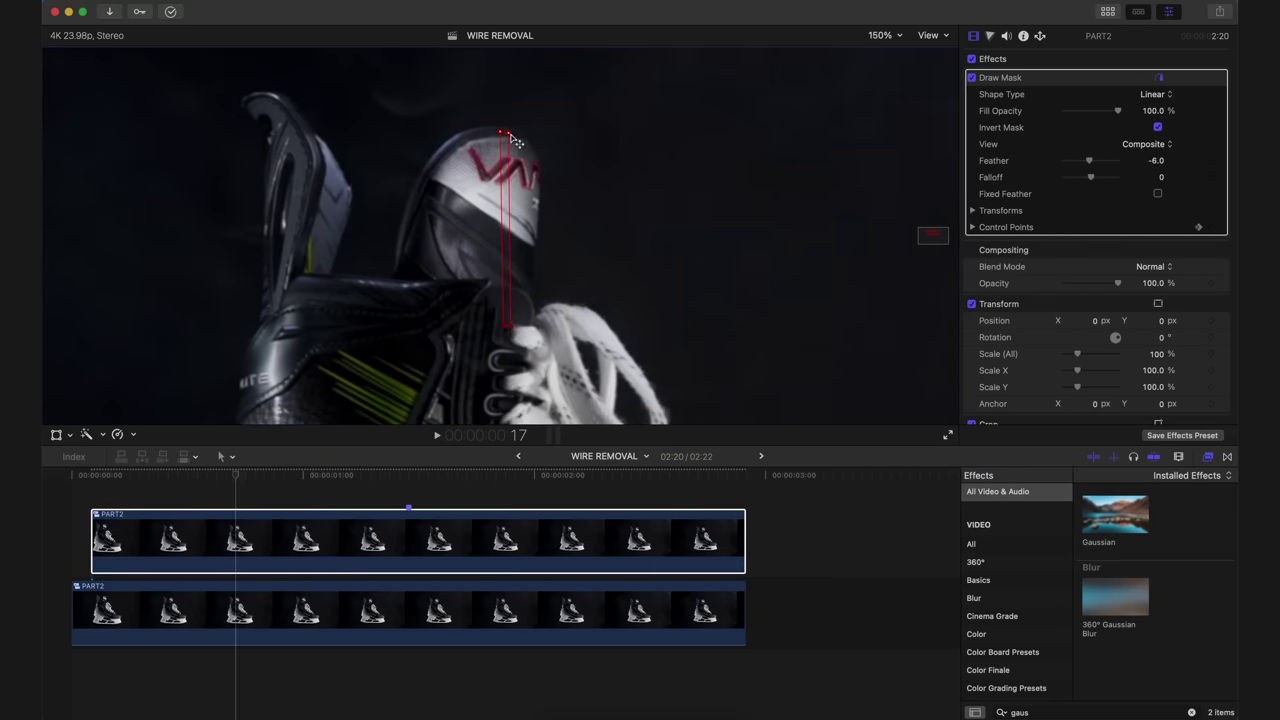
key("Left")
key("Left")
key("Left")
key("Left")
key("Left")
key("Left")
key("Left")
key("Left")
key("Left")
left_click_drag(512, 140, 512, 118)
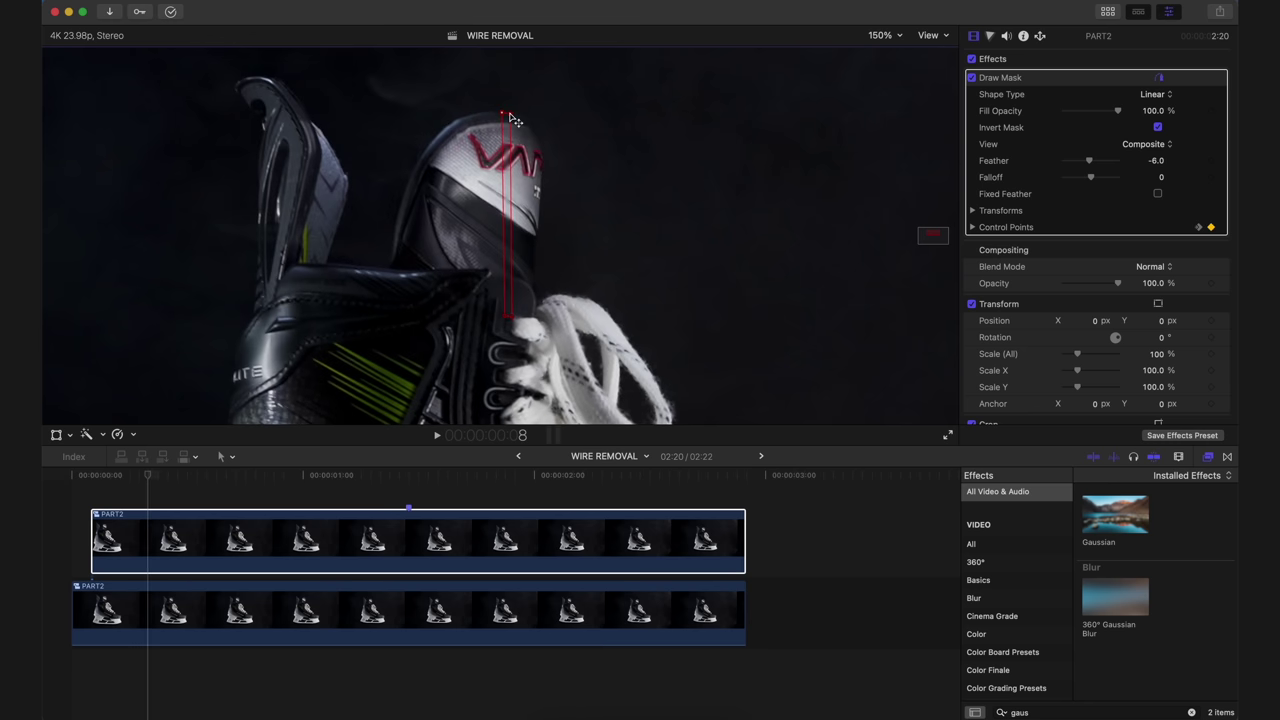
left_click(897, 38)
left_click(893, 50)
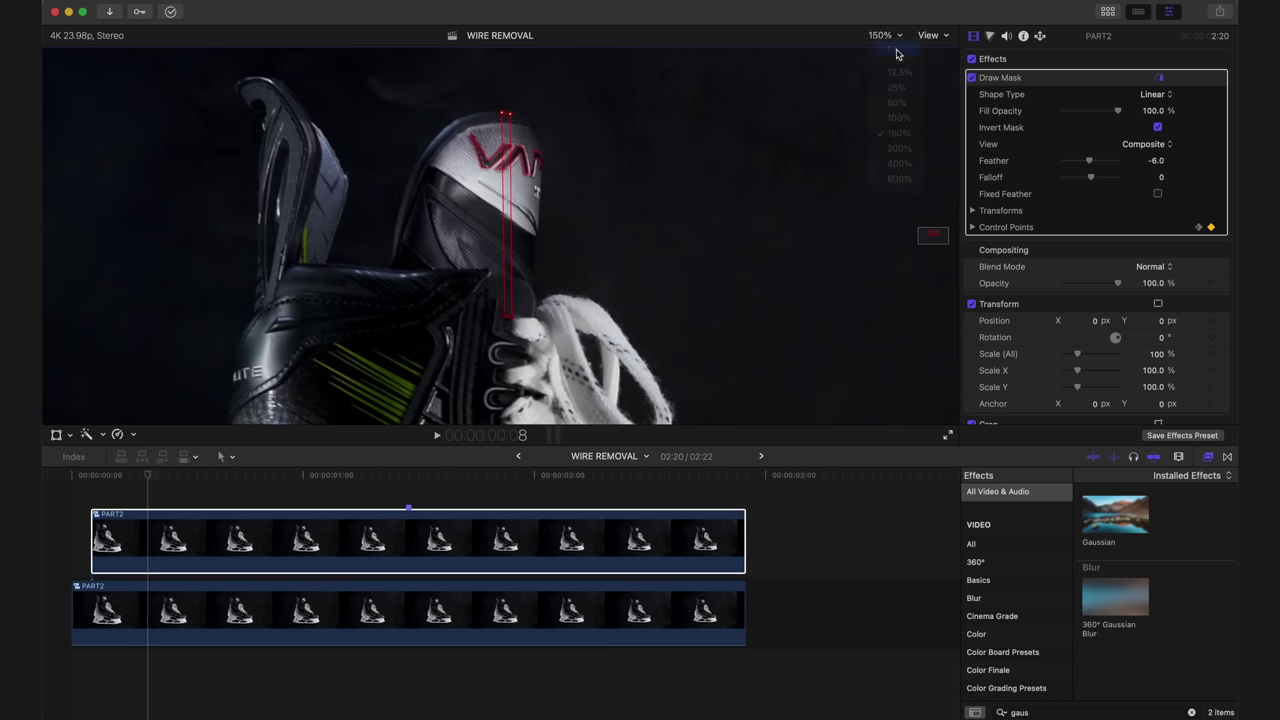